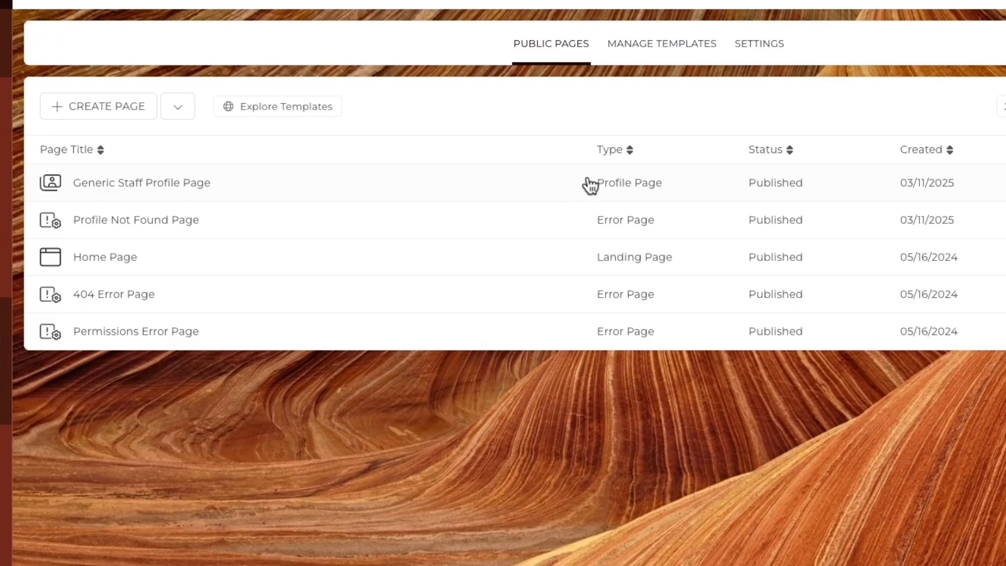
- Open the Generic Staff Profile Page from the Public Pages list in the page editor
left_click(185, 184)
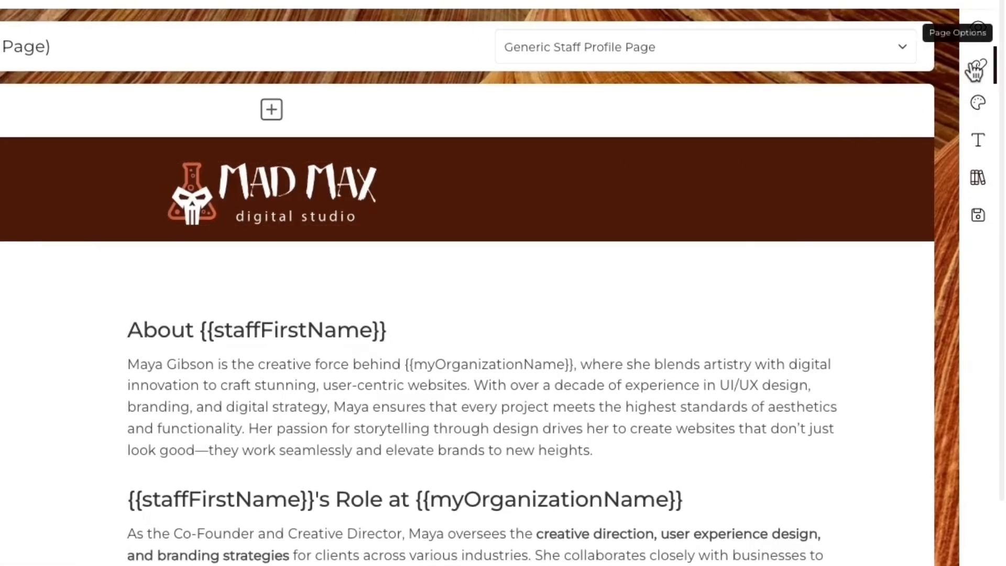
- Open the Page Options panel for the Generic Staff Profile Page
left_click(975, 65)
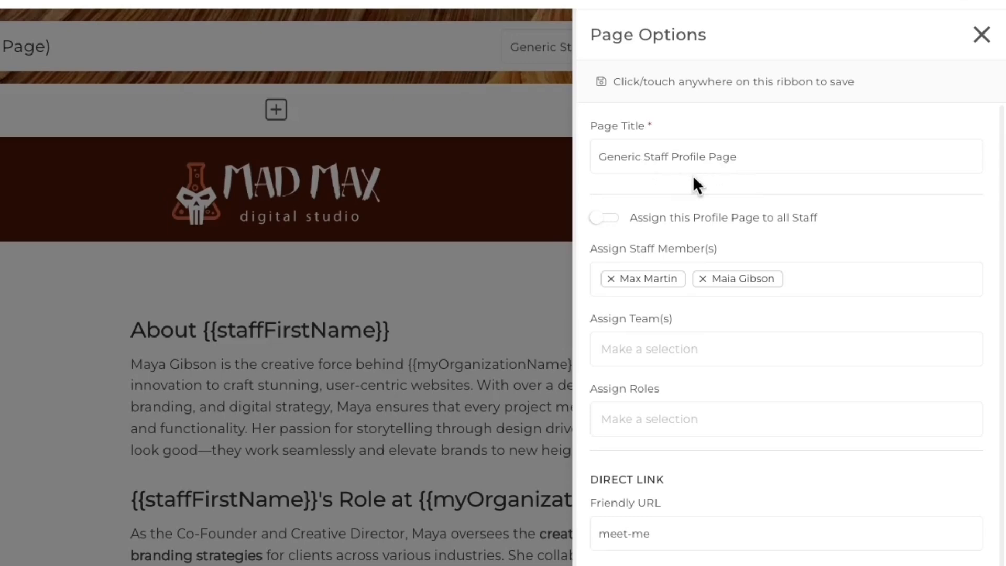
left_click(605, 220)
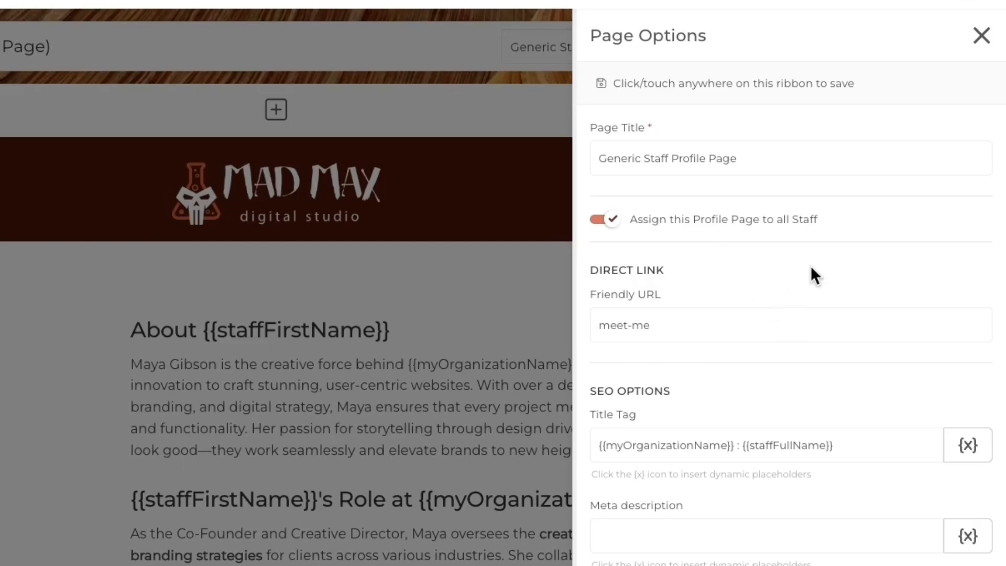
left_click(606, 222)
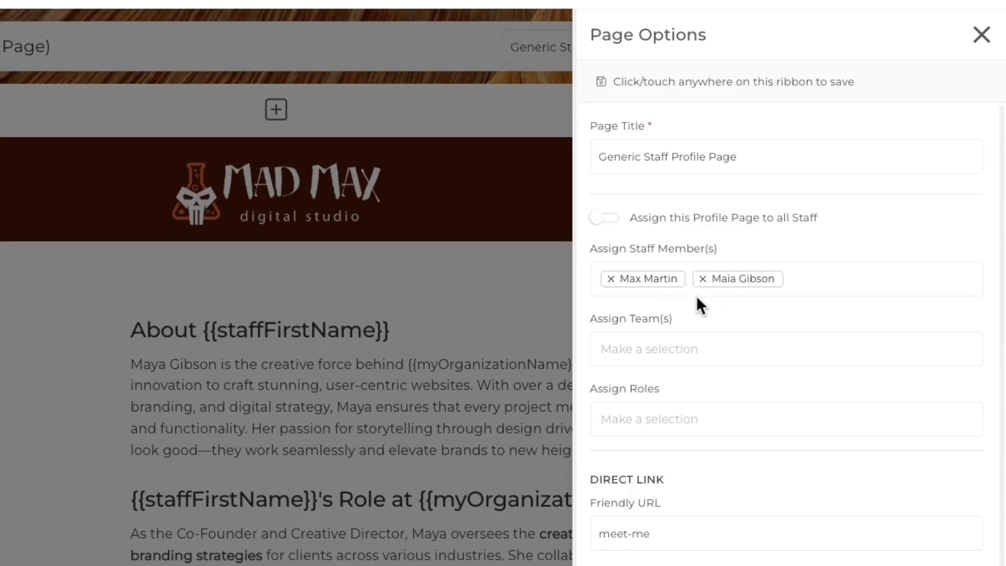
left_click(690, 339)
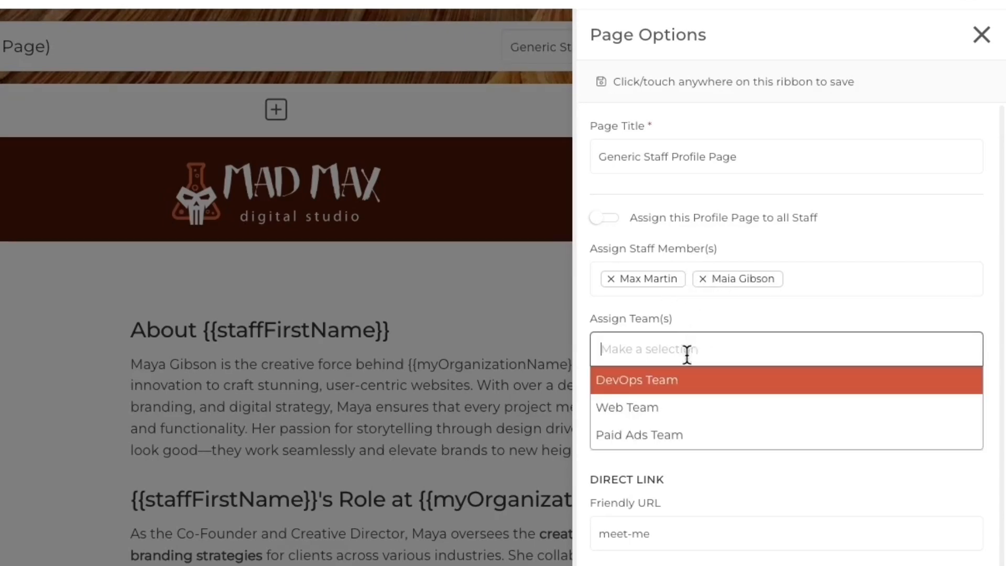
left_click(683, 422)
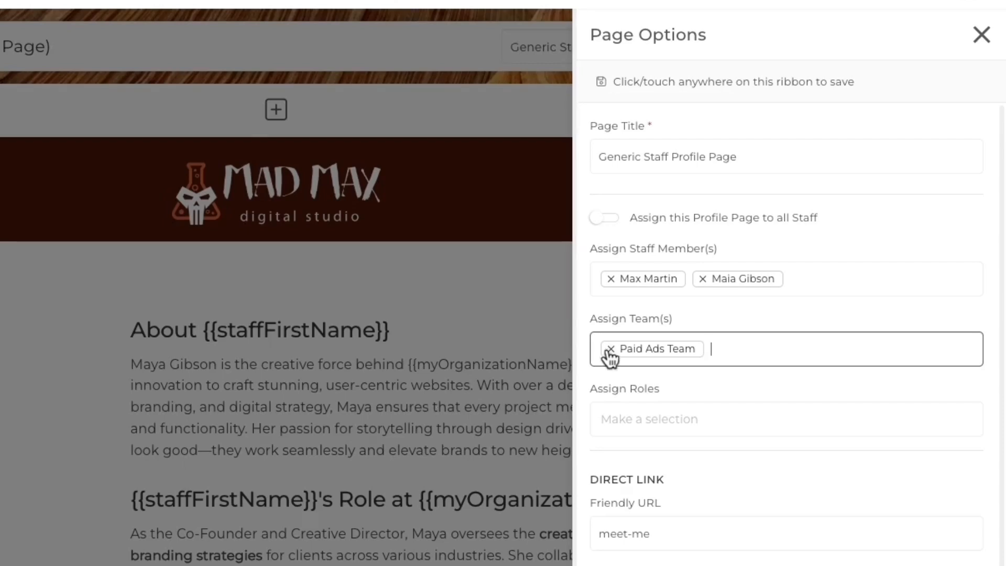
left_click(610, 348)
left_click(742, 312)
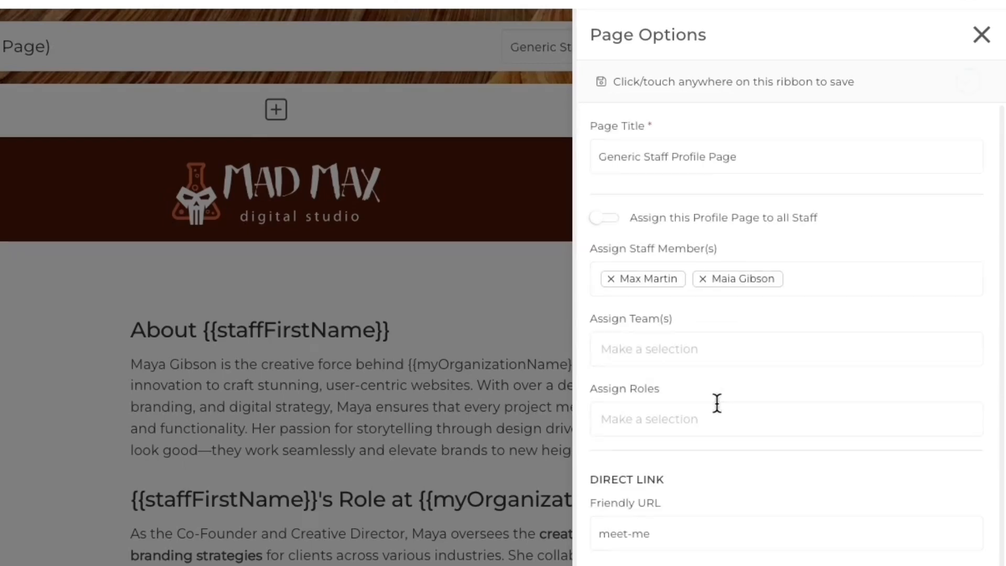
left_click(703, 409)
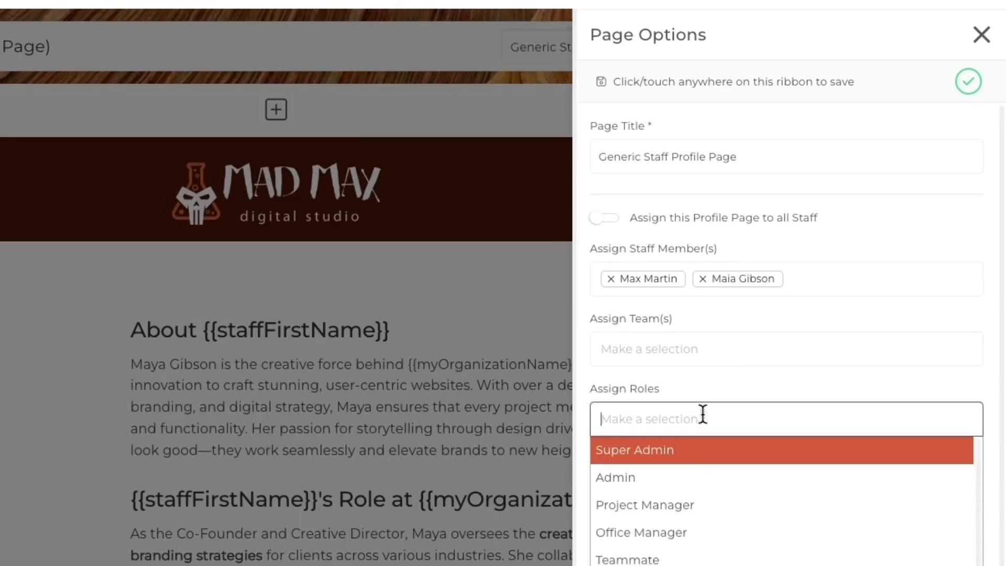
left_click(700, 384)
scroll(699, 373, "down", 5)
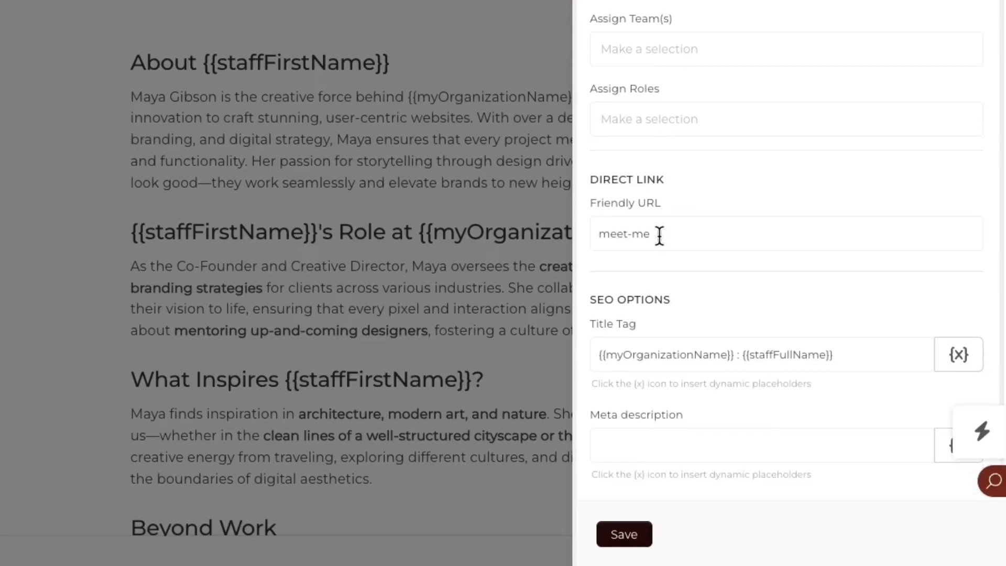
left_click(655, 234)
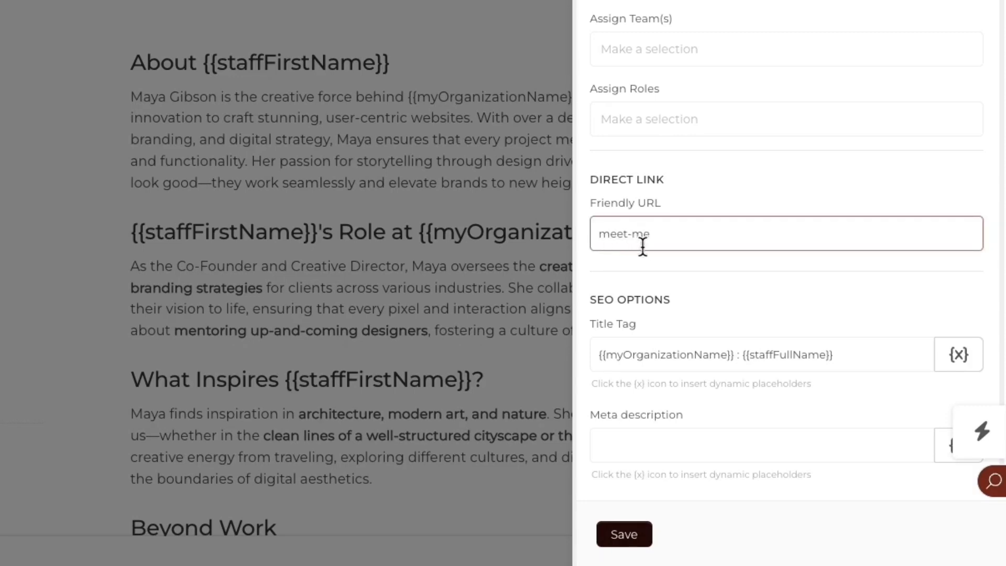
left_click(676, 265)
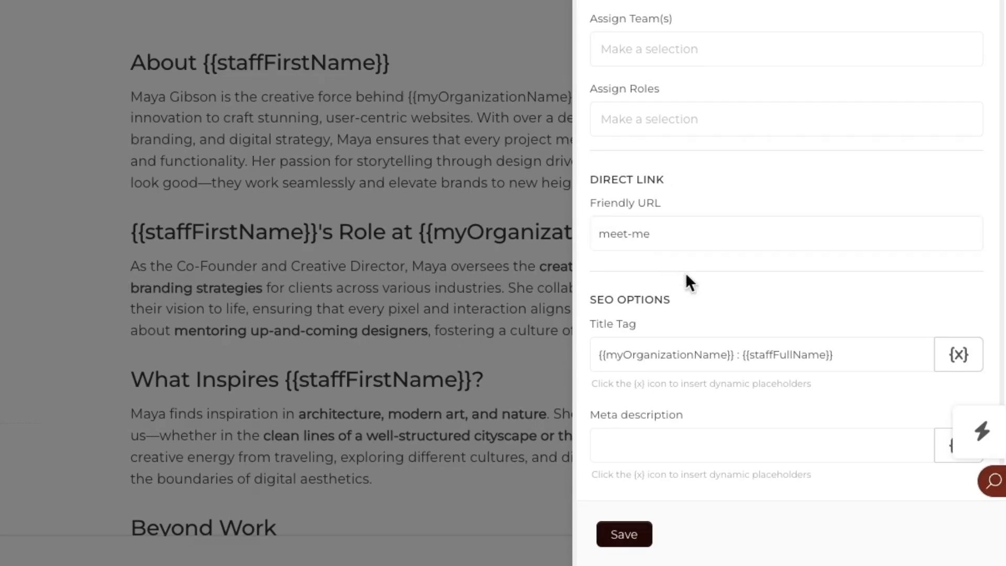
scroll(723, 288, "down", 1)
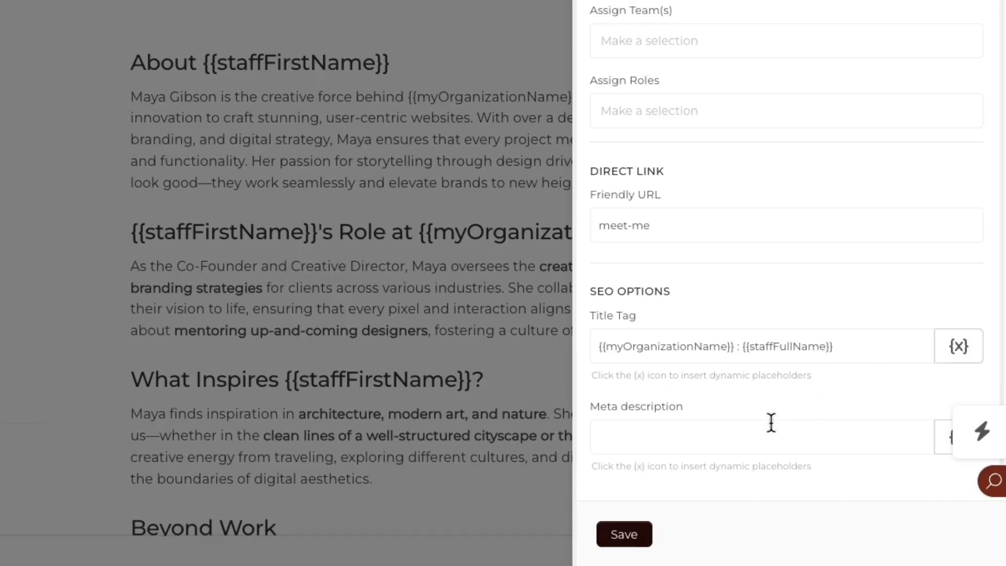
- Review the Staff placeholders available for the Title Tag
left_click(958, 346)
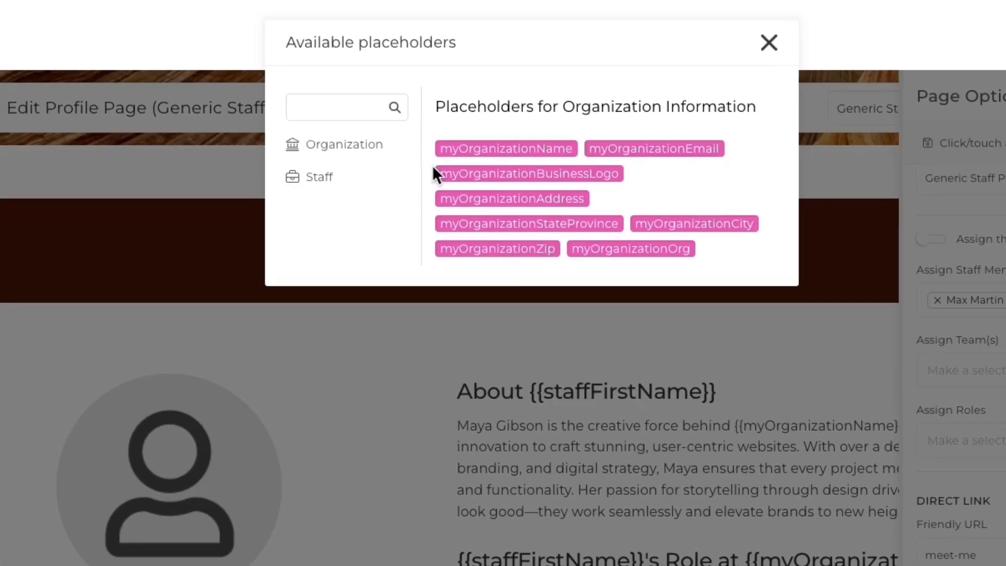
left_click(319, 176)
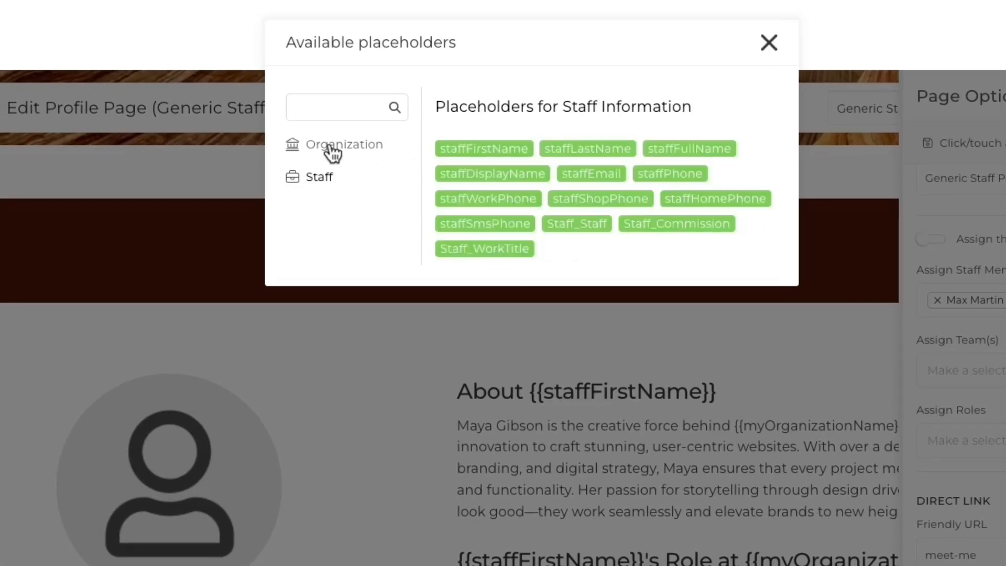
left_click(769, 42)
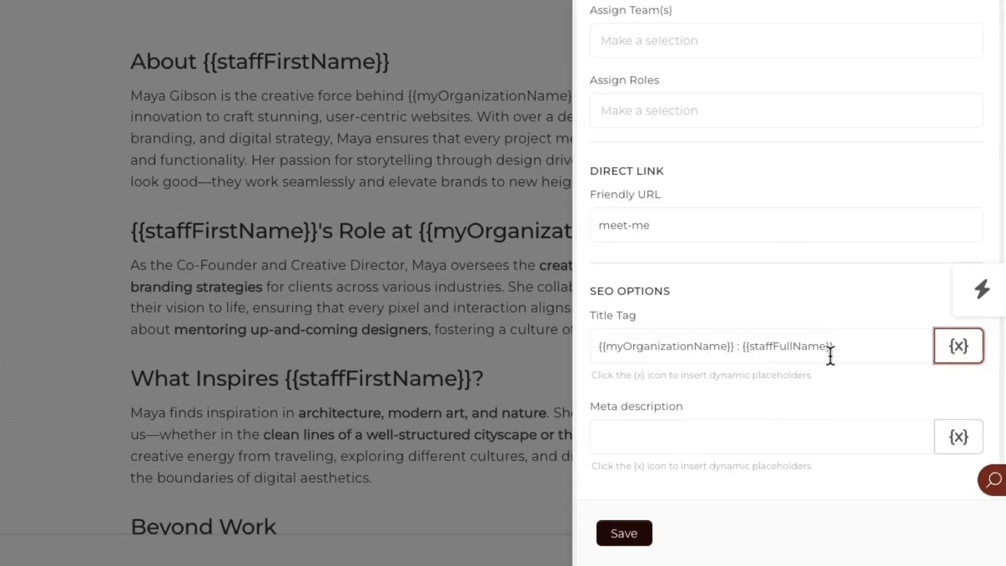
- Save the page settings and the profile page, then open the avatar's image options
scroll(766, 354, "up", 1)
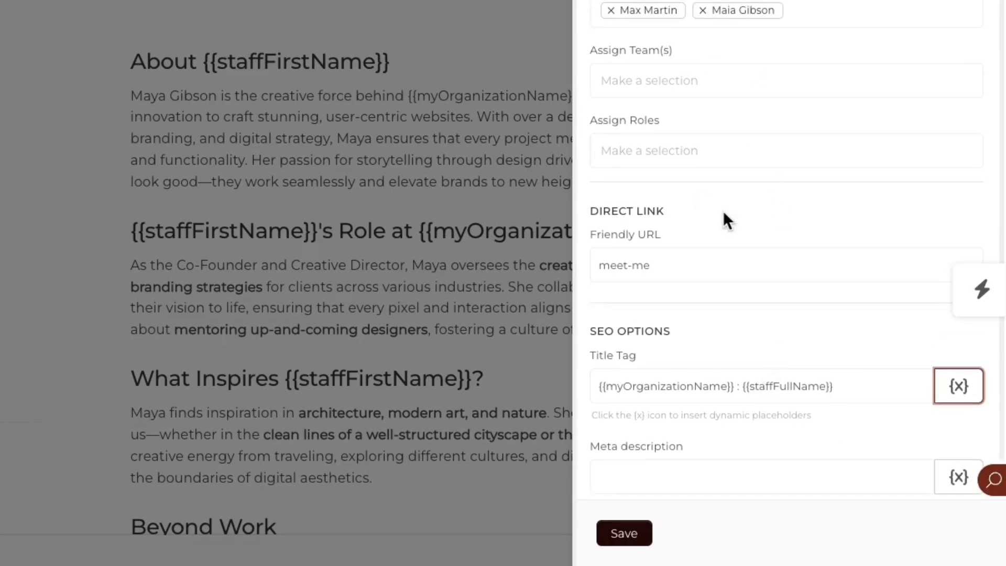
left_click(624, 533)
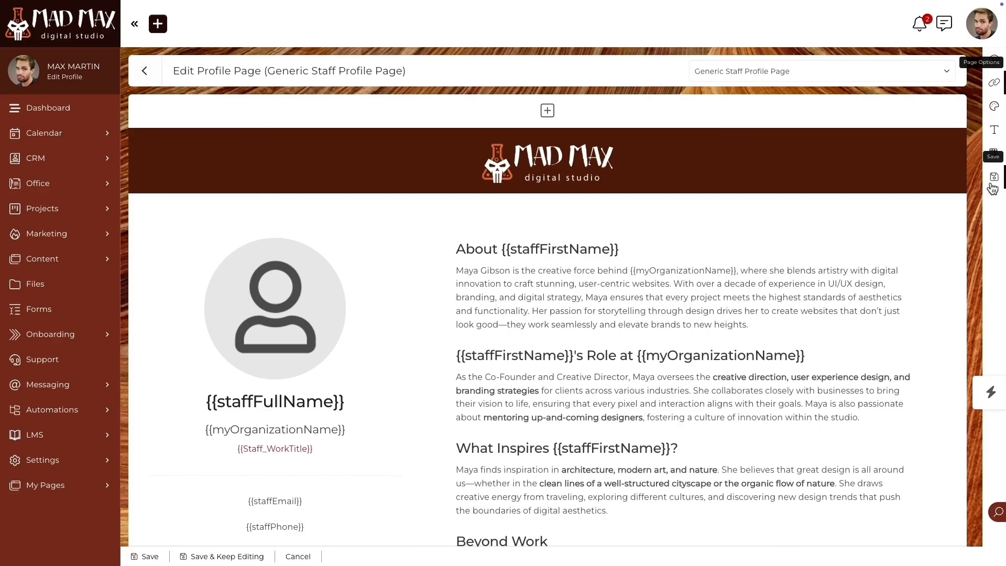
left_click(992, 186)
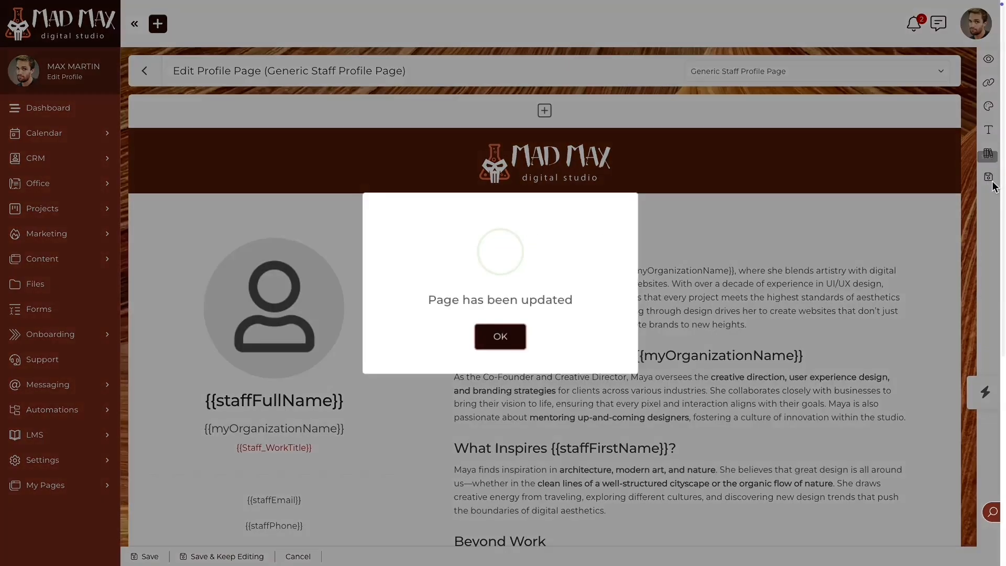
left_click(515, 327)
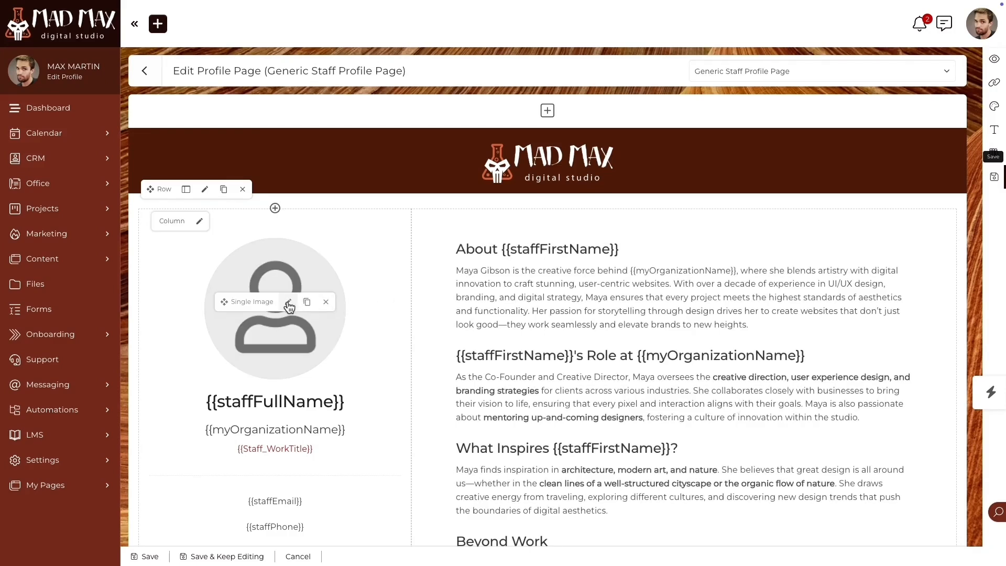
left_click(292, 302)
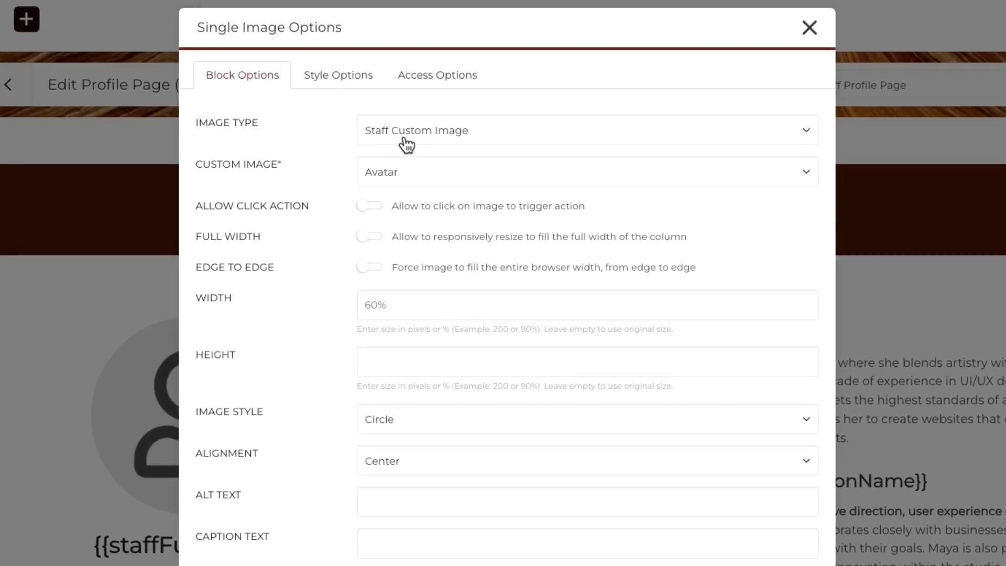
- Keep the avatar as Staff Custom Image using Avatar, then preview the page
left_click(434, 74)
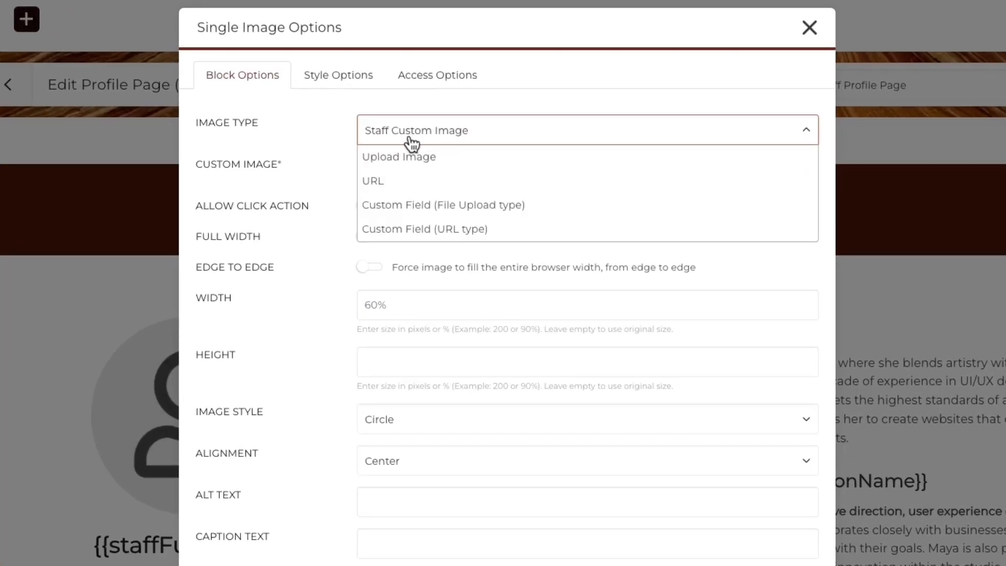
left_click(353, 131)
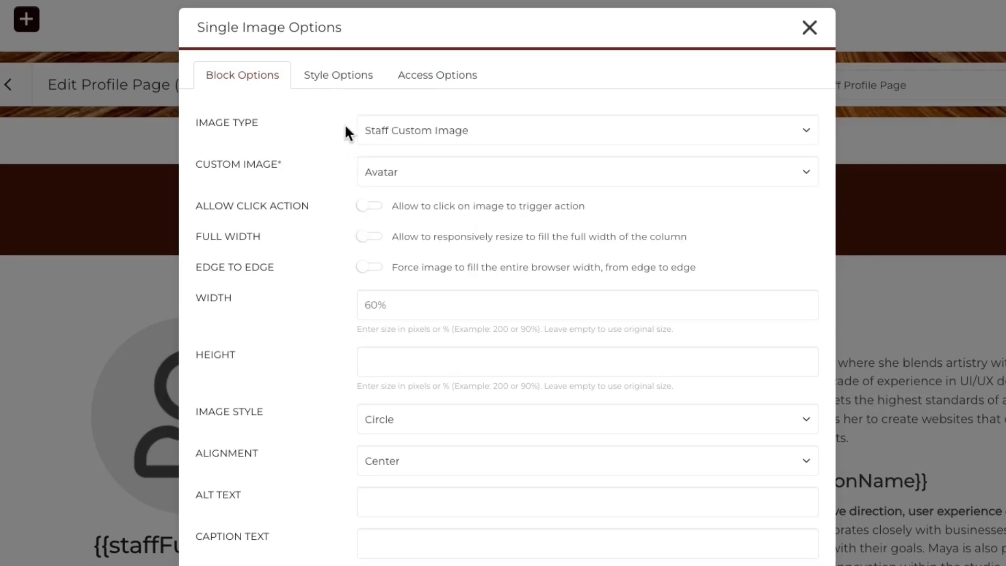
left_click(421, 181)
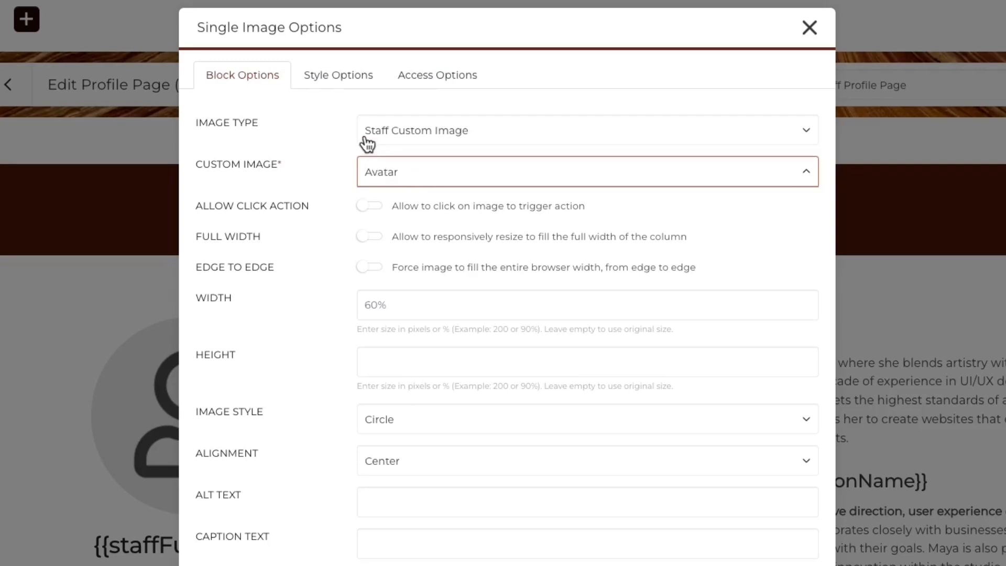
left_click(345, 124)
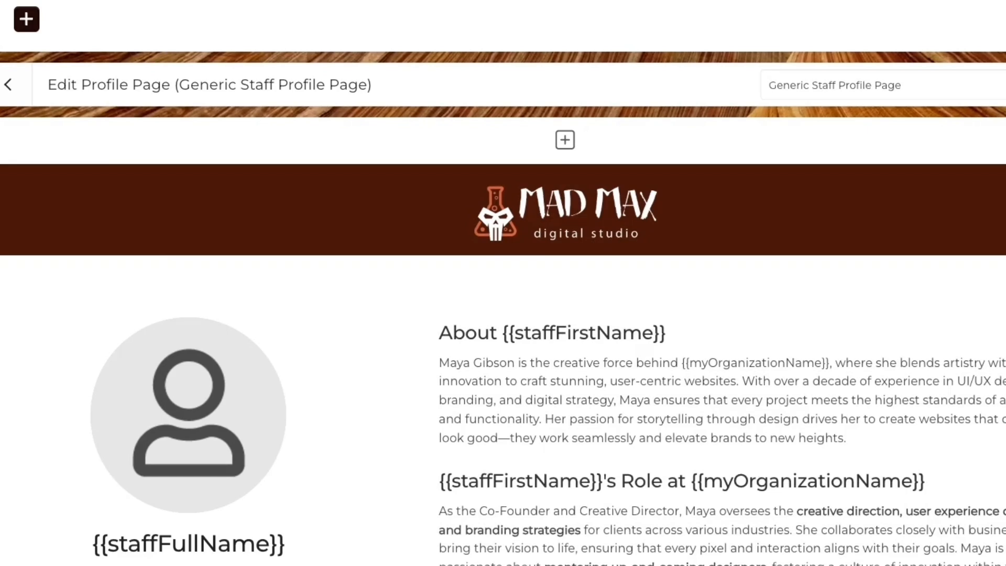
left_click(1001, 85)
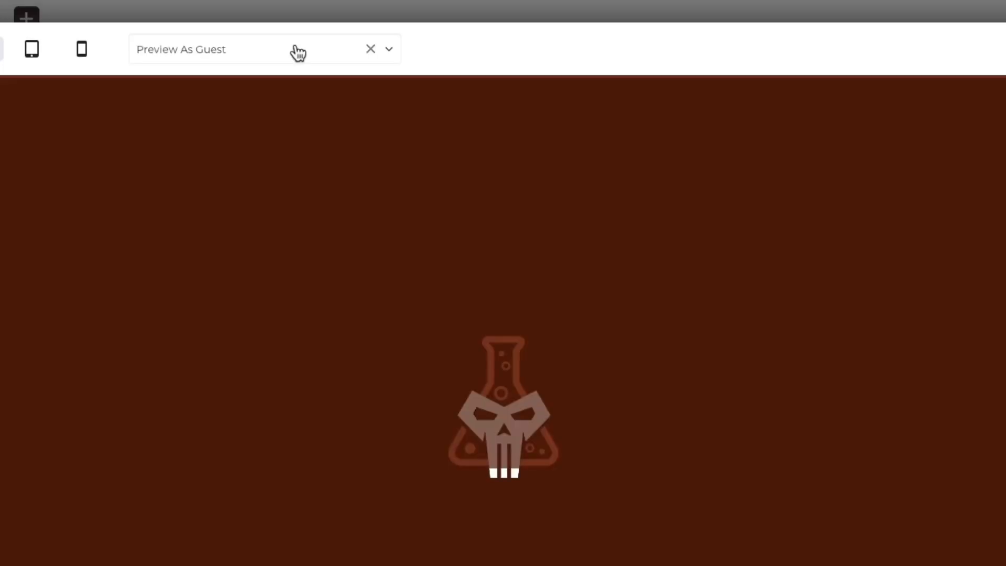
- Preview the profile page as two different staff members, closing each preview
left_click(292, 52)
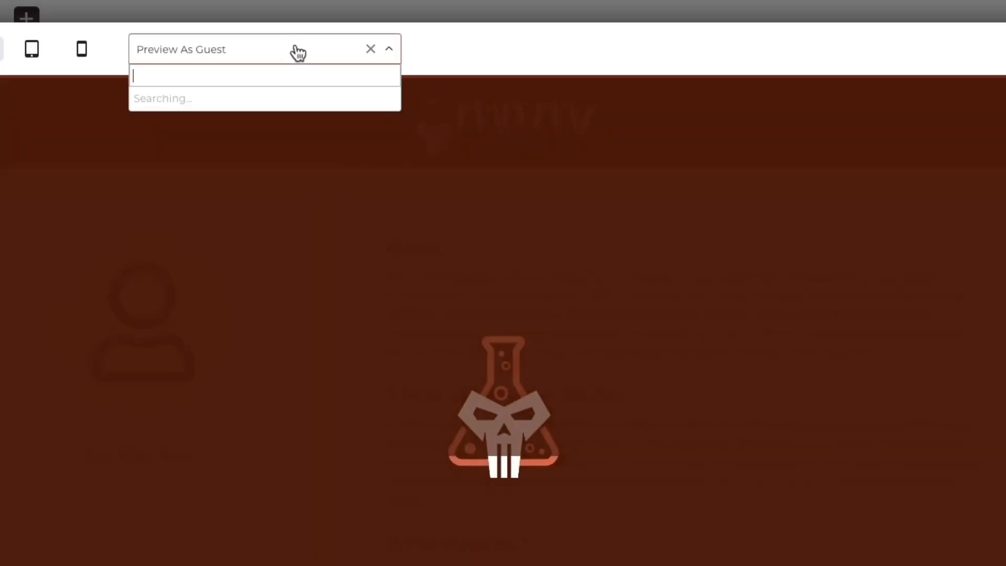
left_click(224, 201)
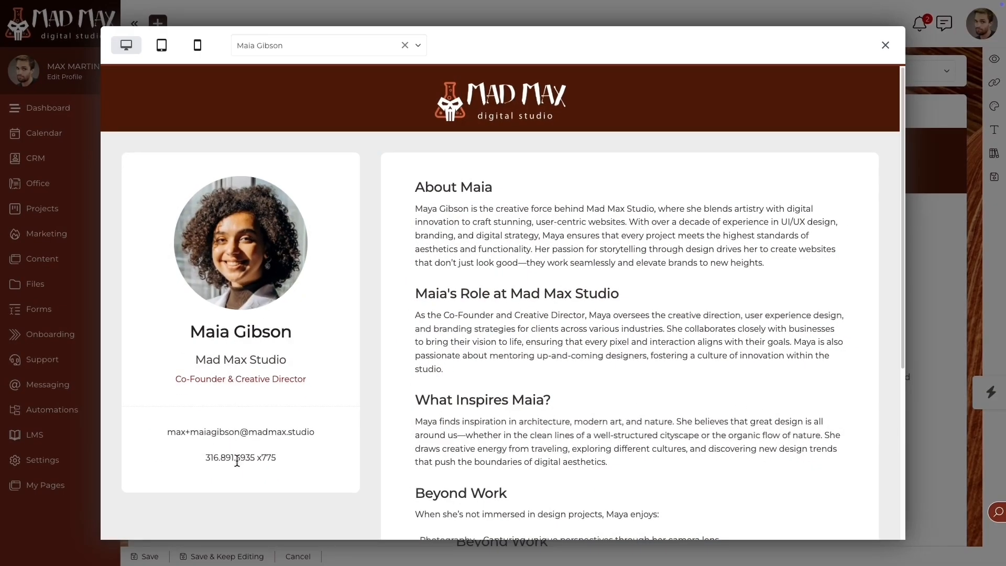
key("Escape")
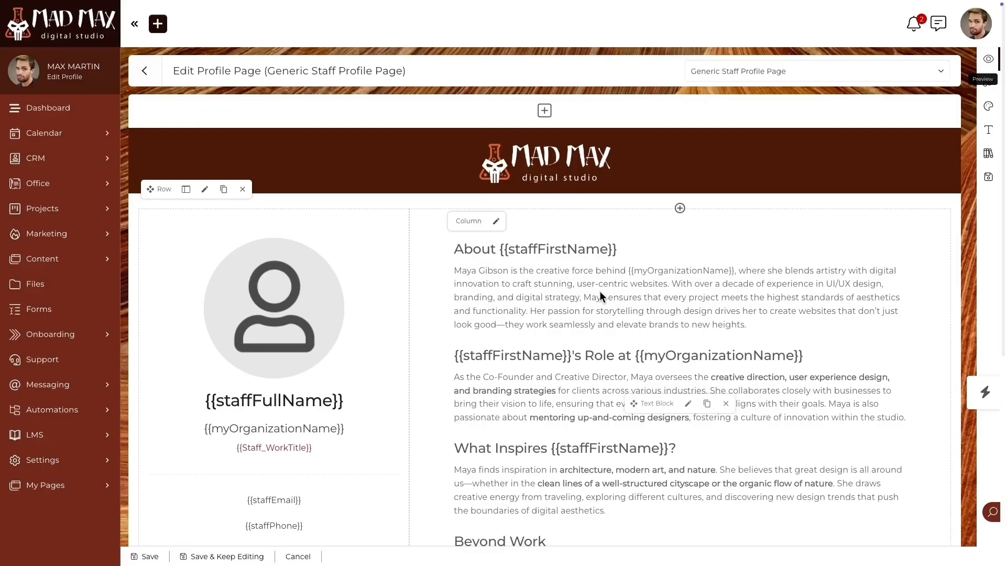
left_click(988, 59)
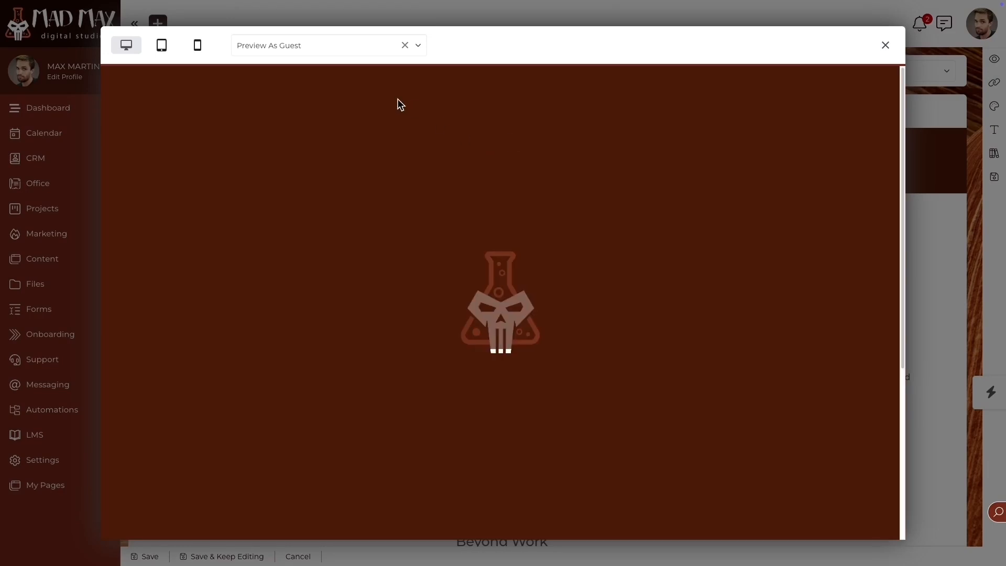
left_click(319, 49)
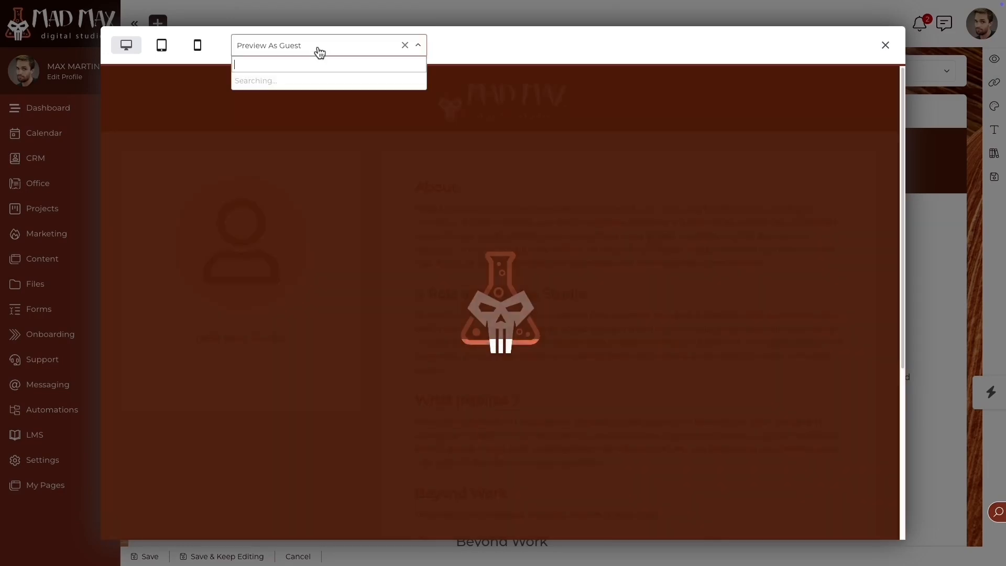
left_click(286, 153)
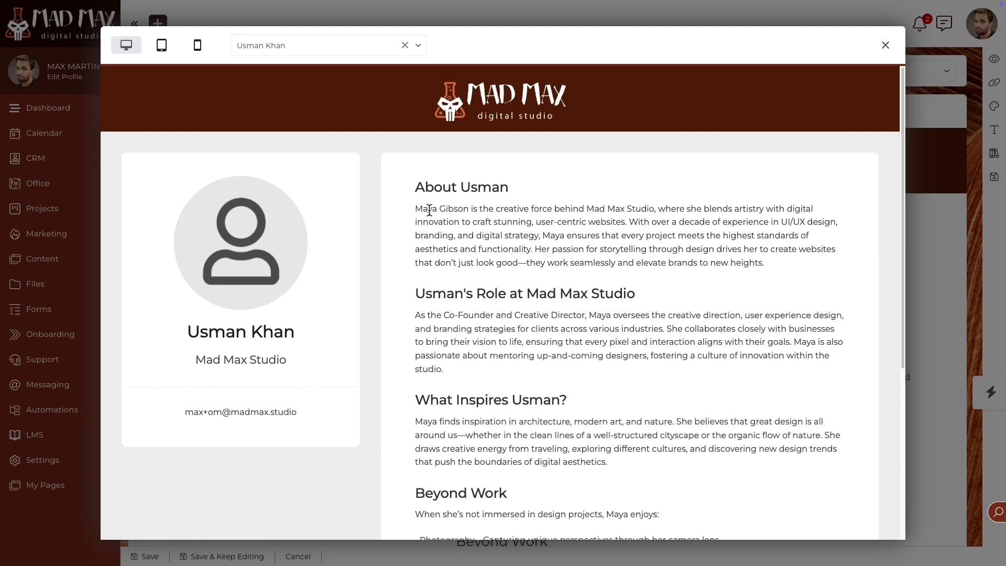
key("Escape")
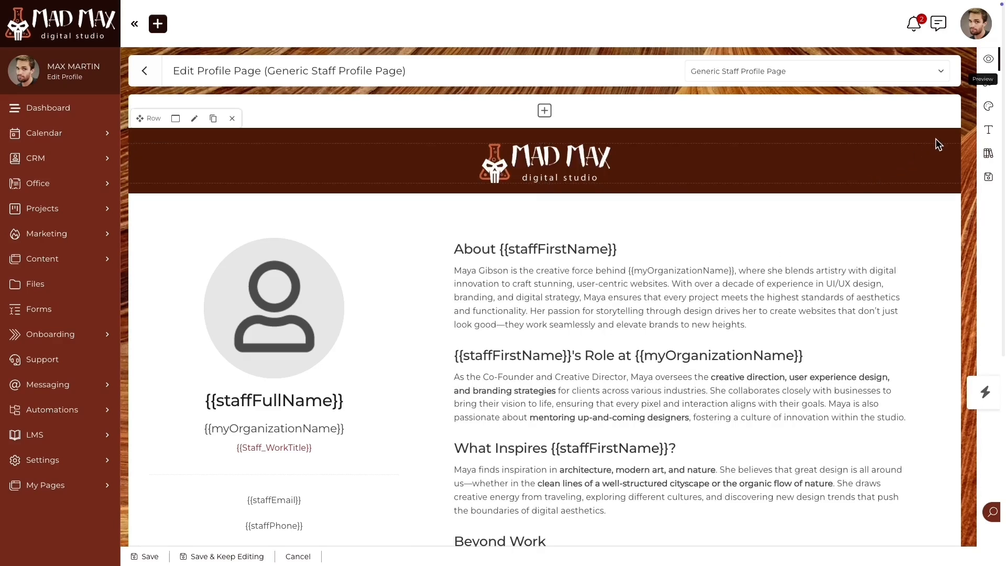
left_click(987, 108)
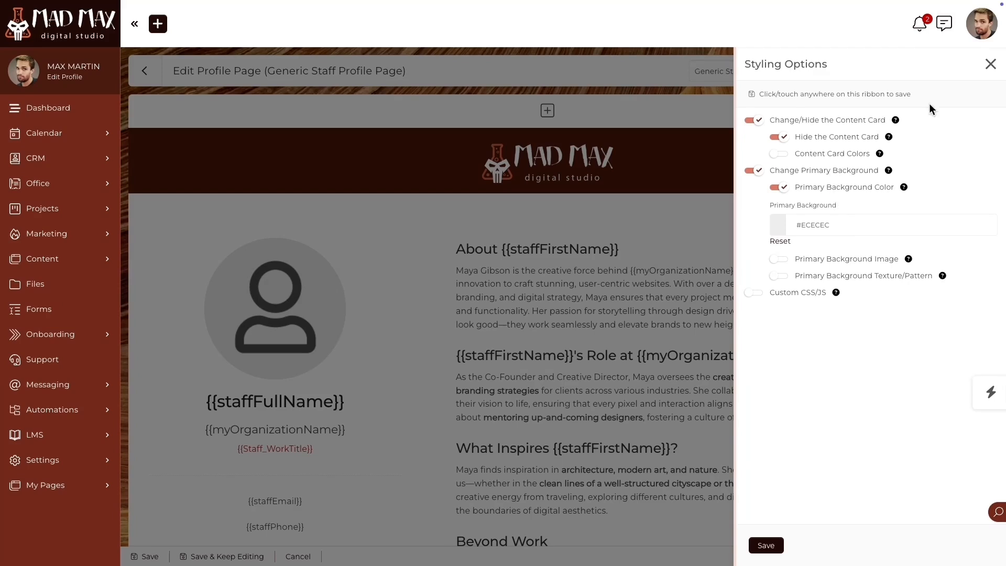
left_click(990, 64)
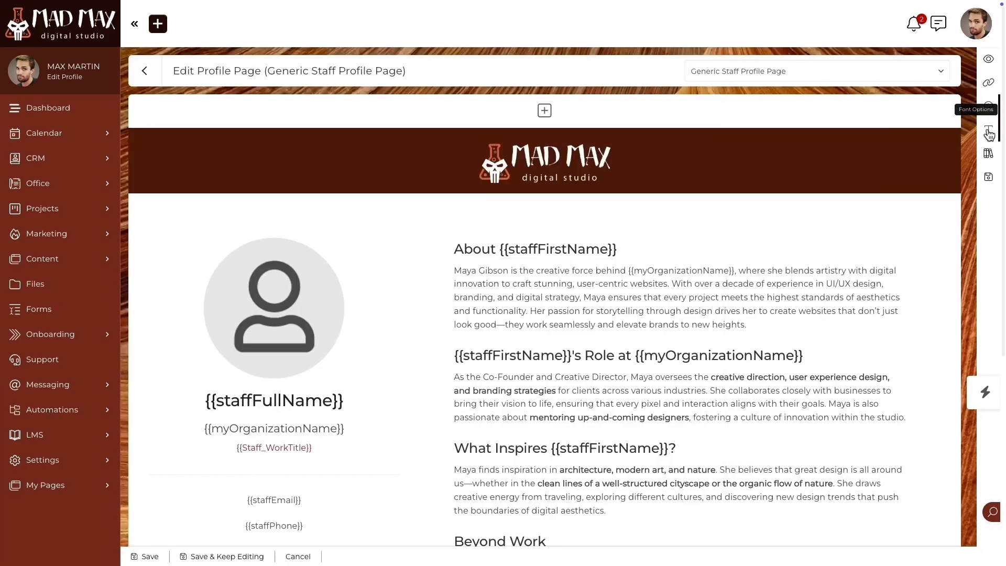
left_click(990, 125)
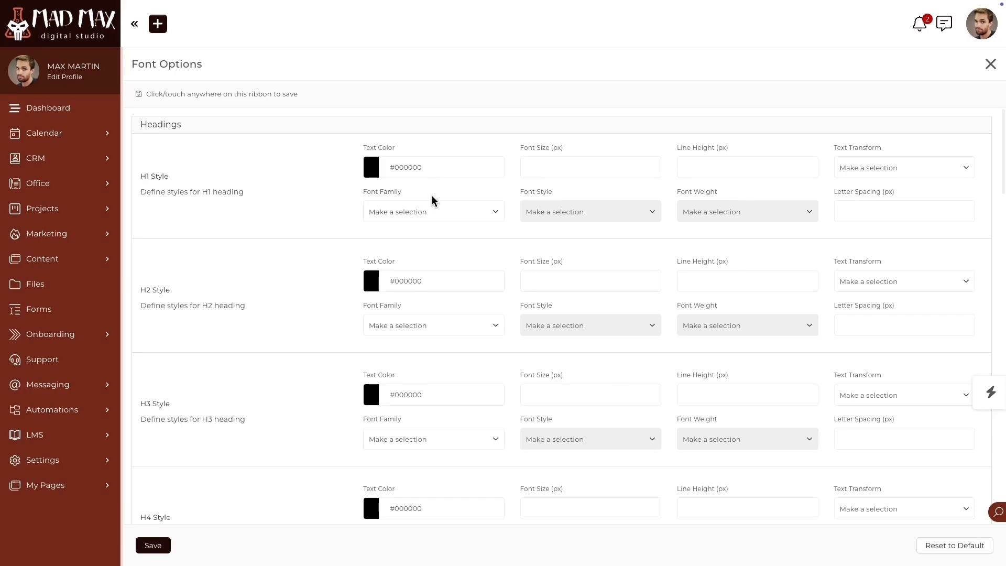
scroll(305, 244, "down", 8)
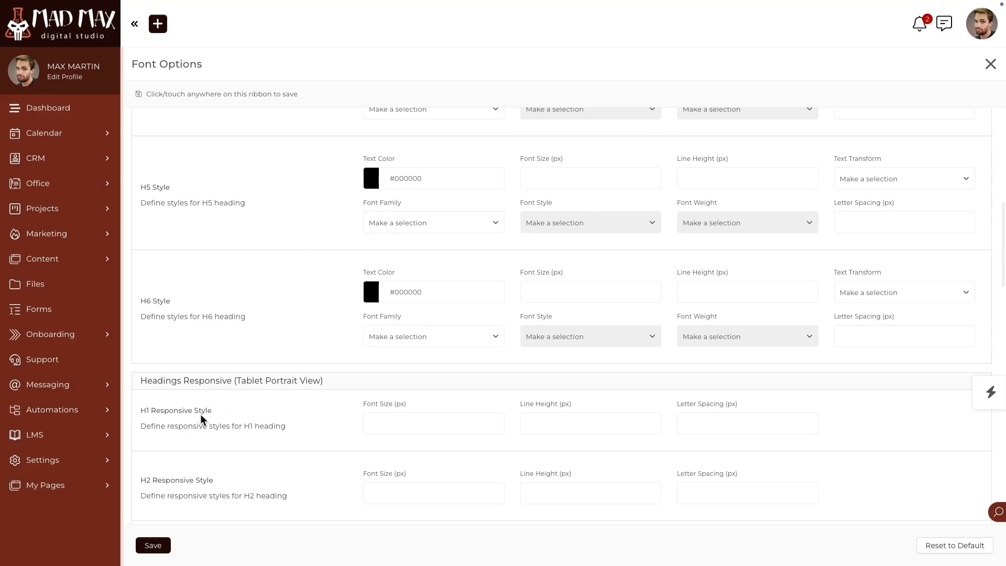
scroll(201, 418, "down", 3)
scroll(223, 397, "down", 1)
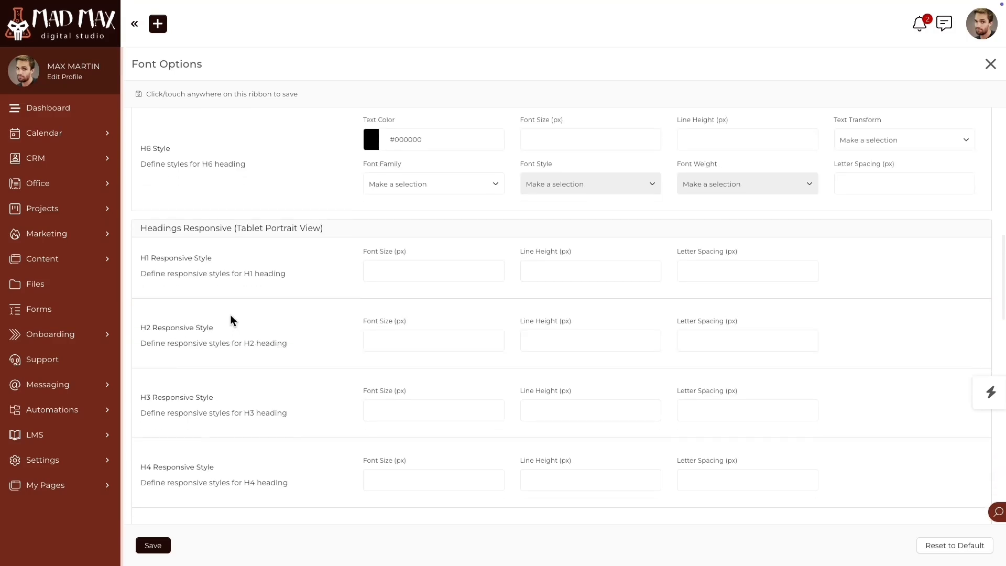
scroll(257, 327, "down", 10)
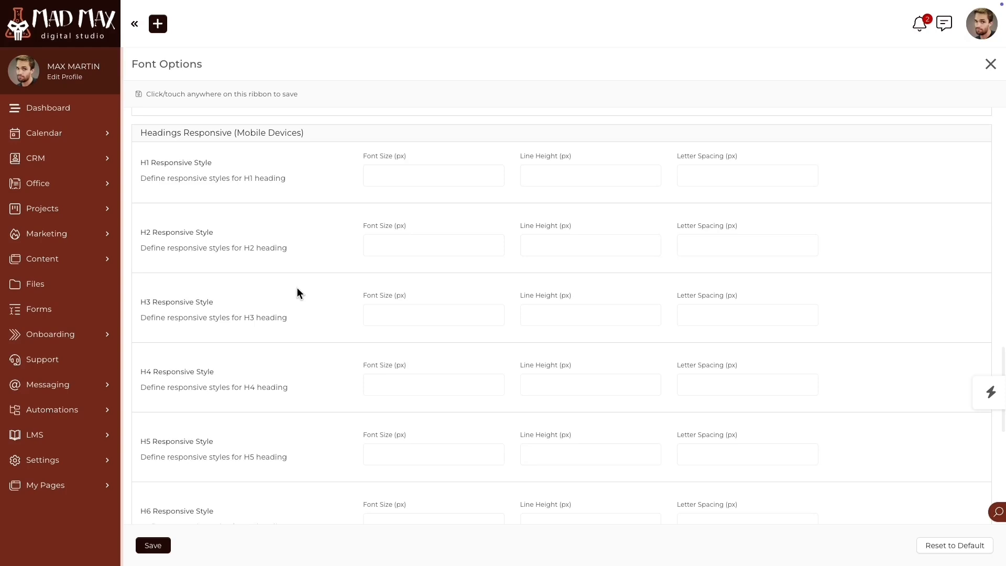
scroll(796, 270, "down", 2)
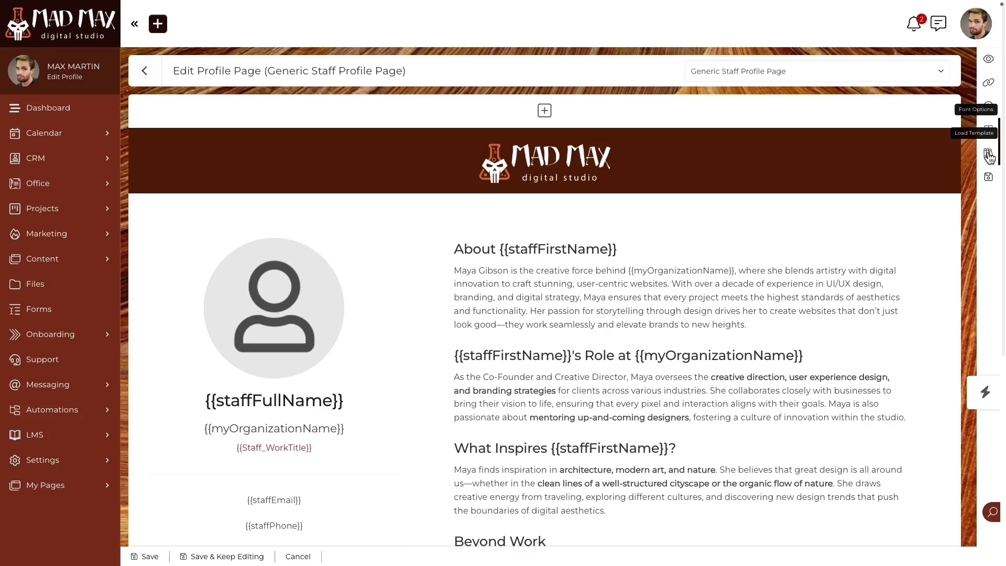
- Dismiss the page template list without loading one and save the profile page
left_click(989, 155)
left_click(885, 39)
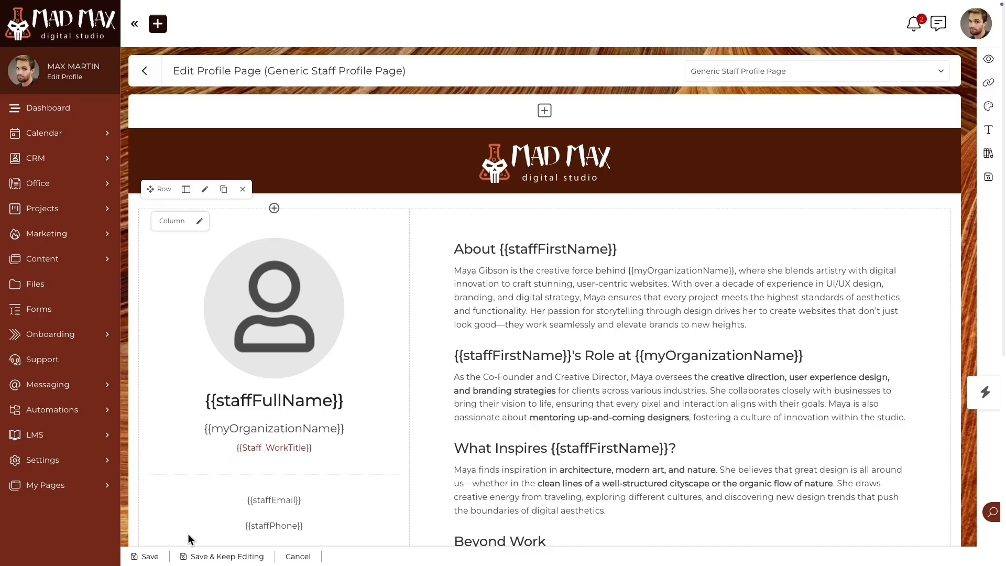
left_click(150, 556)
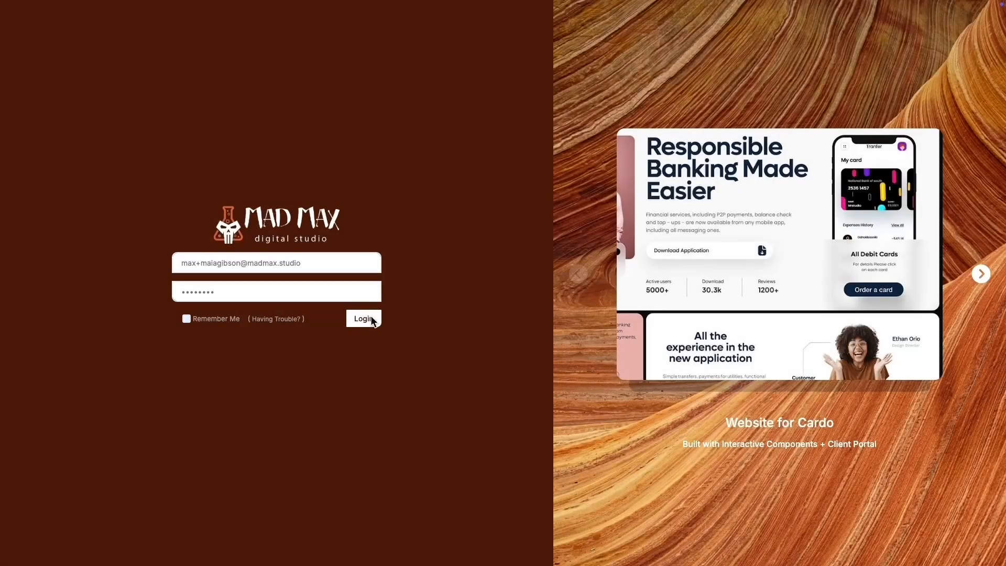
- Sign in as the second staff member and open their My Profile page
left_click(369, 317)
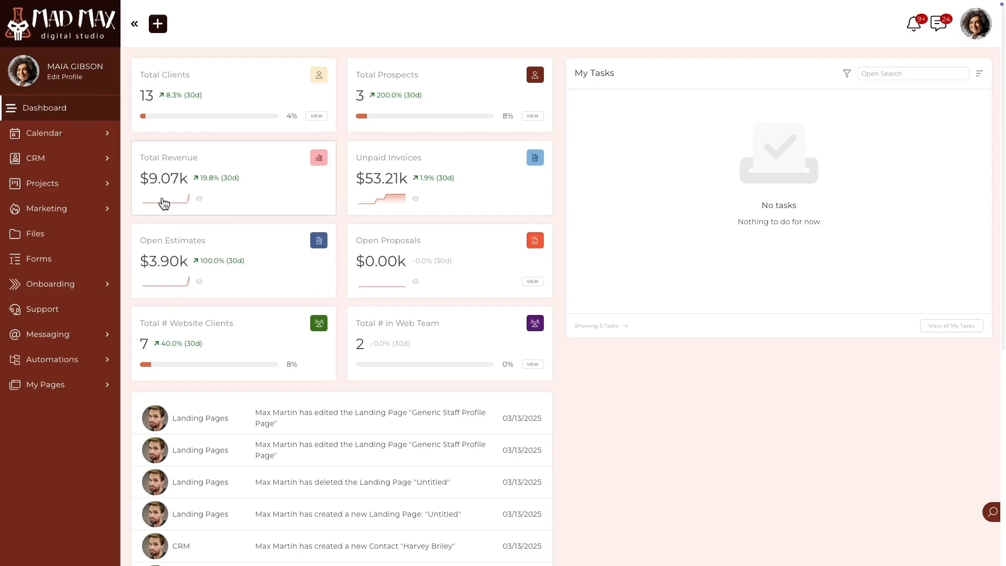
left_click(68, 83)
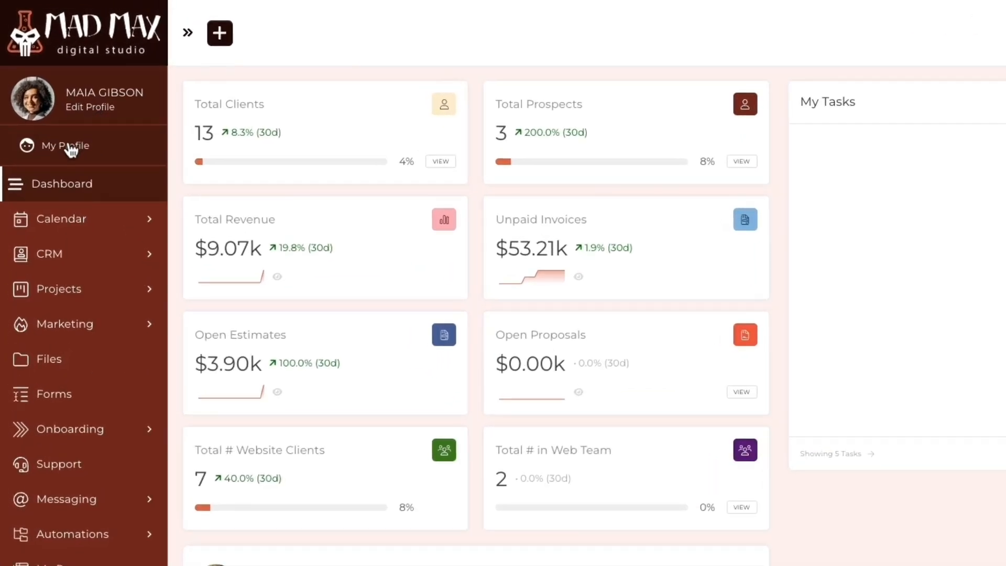
left_click(70, 149)
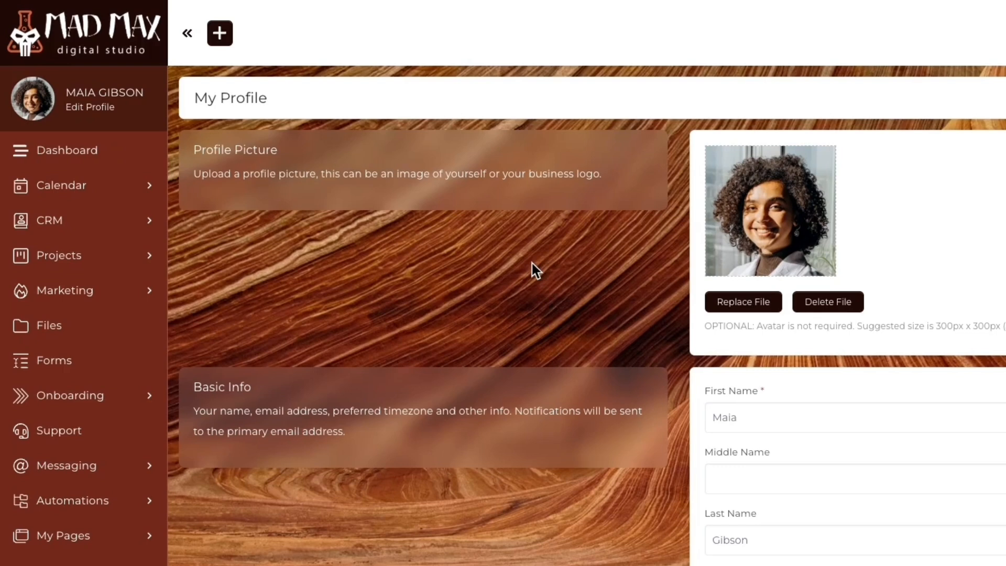
- Copy this staff member's /meet-me/ link to the Generic Staff Profile Page
scroll(536, 342, "down", 5)
scroll(377, 178, "down", 10)
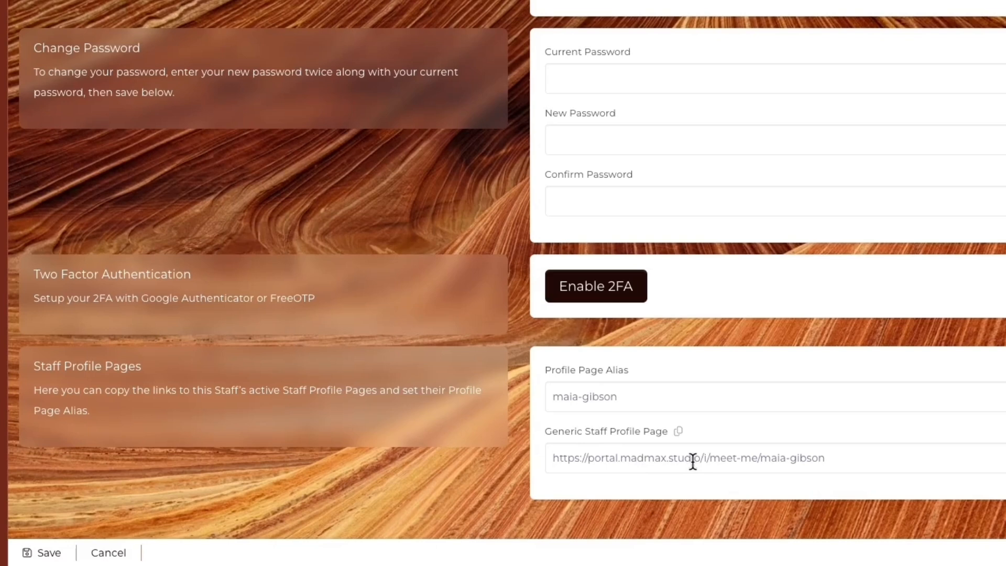
left_click_drag(757, 459, 749, 480)
left_click(746, 477)
left_click(744, 457)
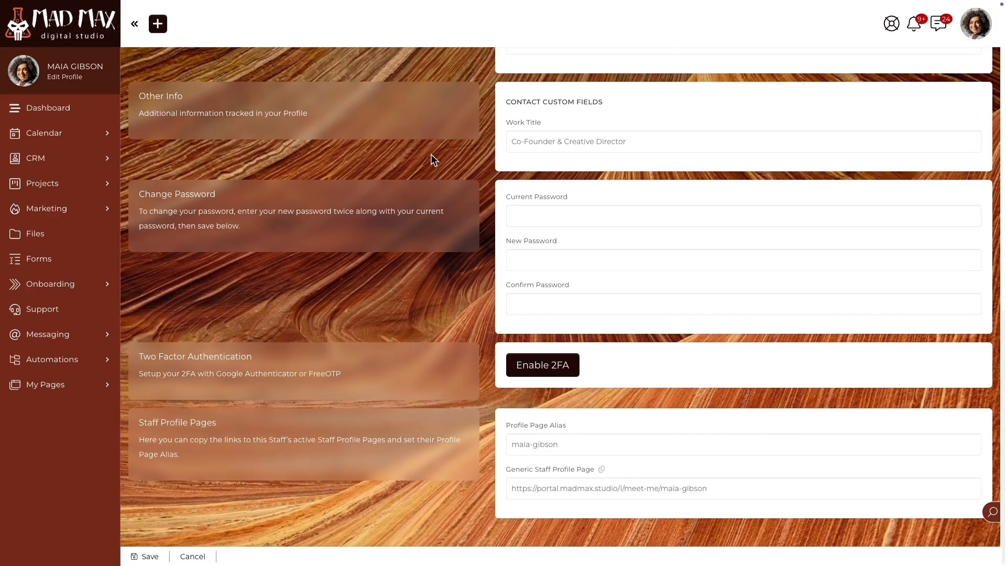
key("ctrl+Tab")
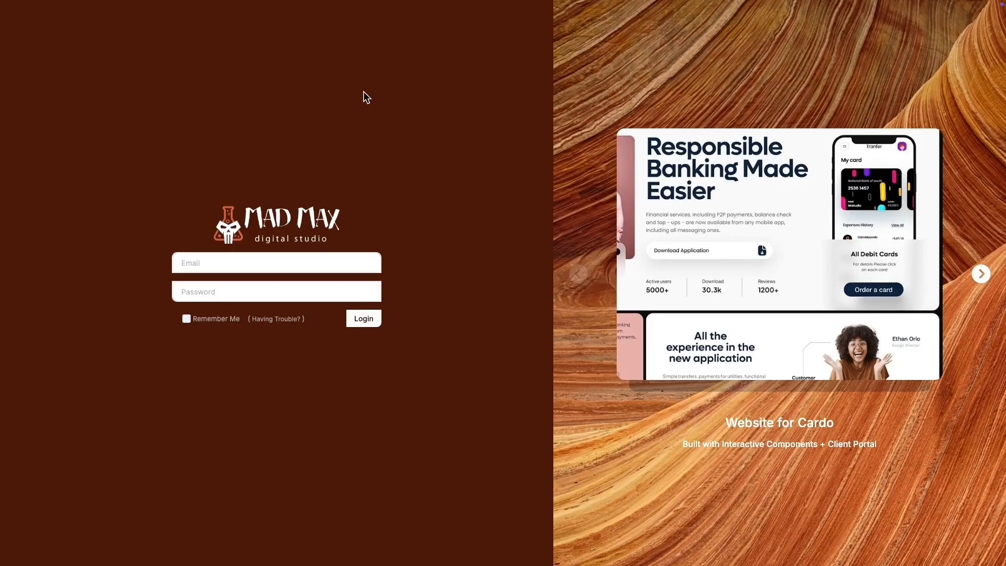
- Load the copied /meet-me/ profile link in the incognito window and exit full screen
mouse_move(270, 2)
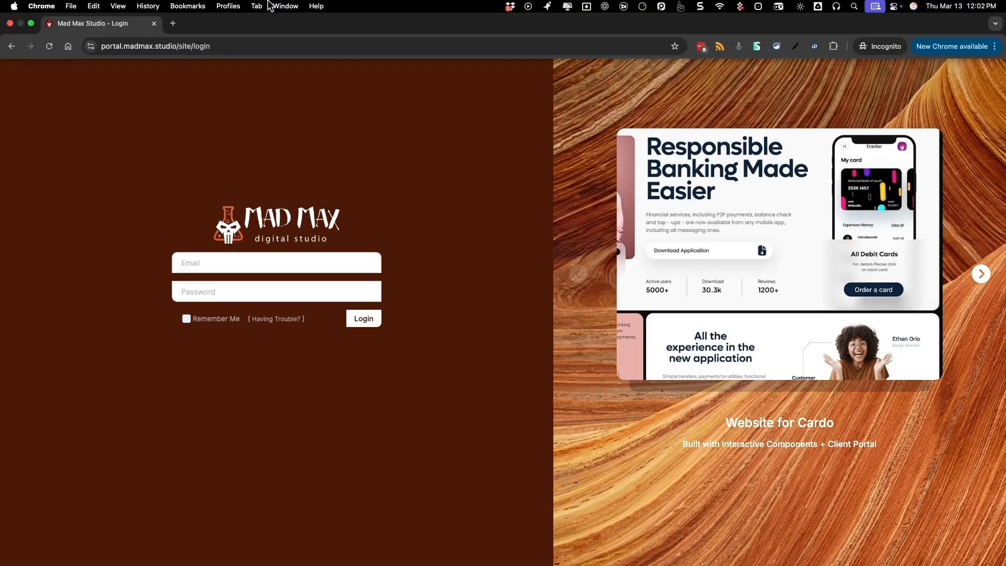
left_click(220, 46)
key("Return")
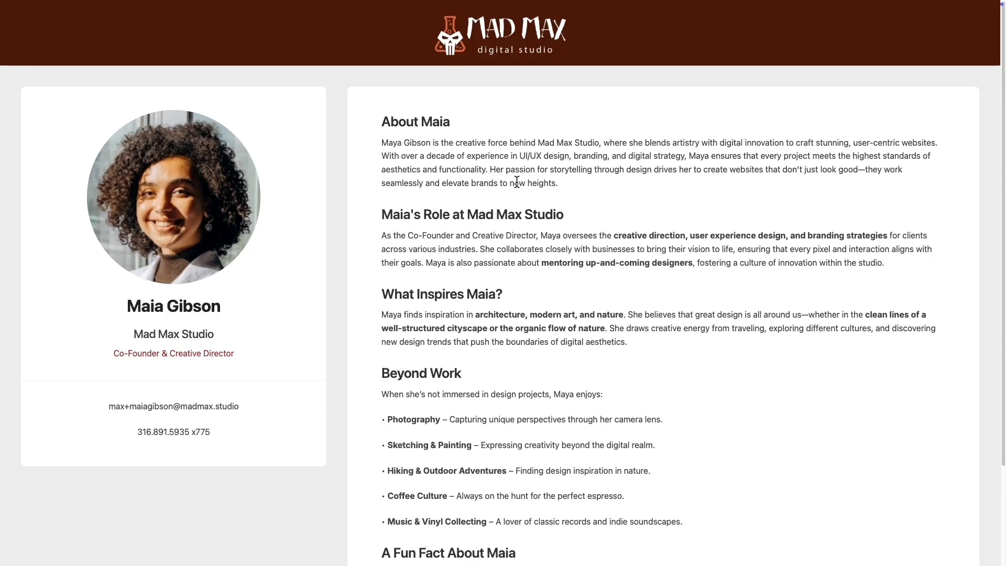
key("Escape")
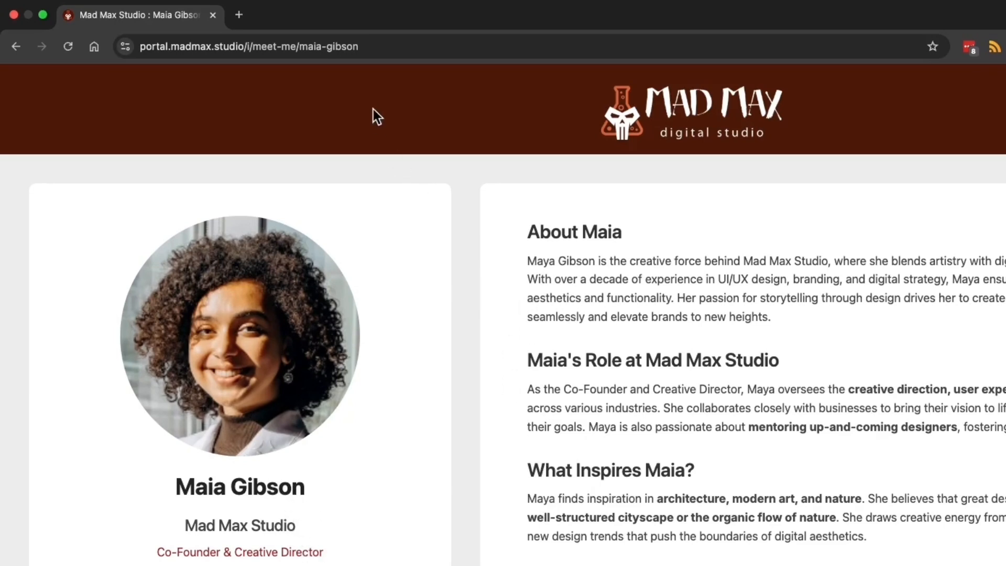
double_click(360, 47)
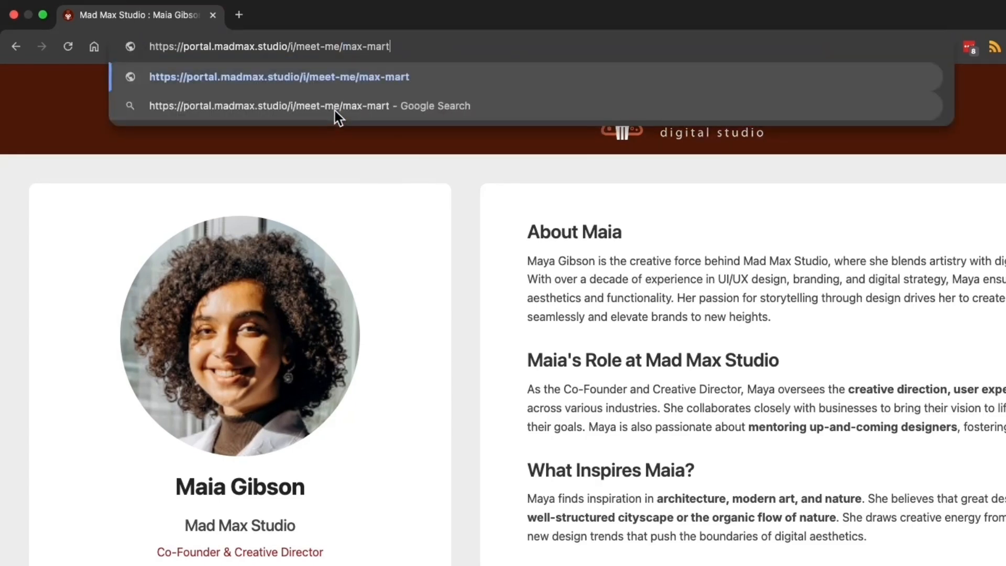
- Swap the URL's alias for another staff member's alias to view their profile, then go back
key("Return")
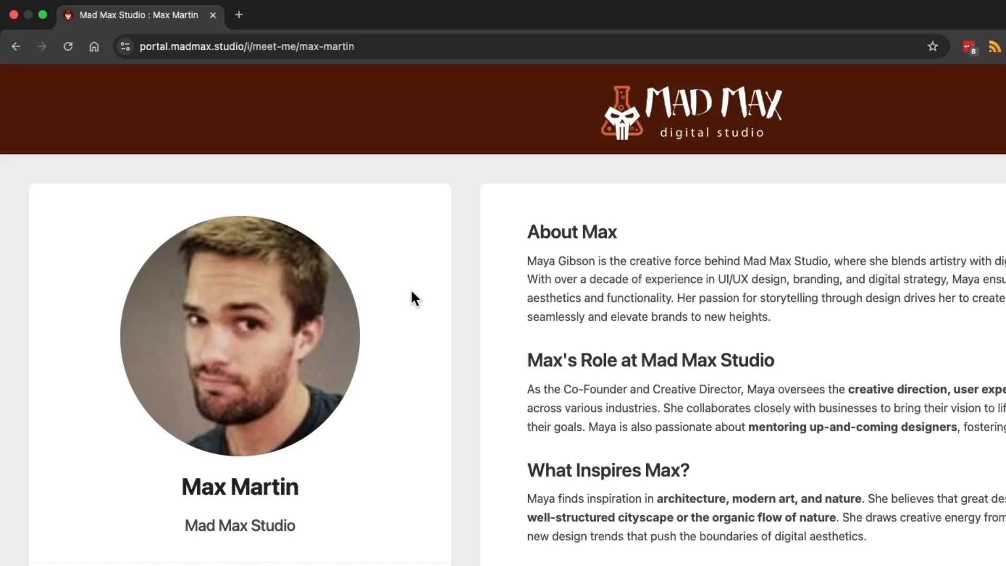
key("super+bracketleft")
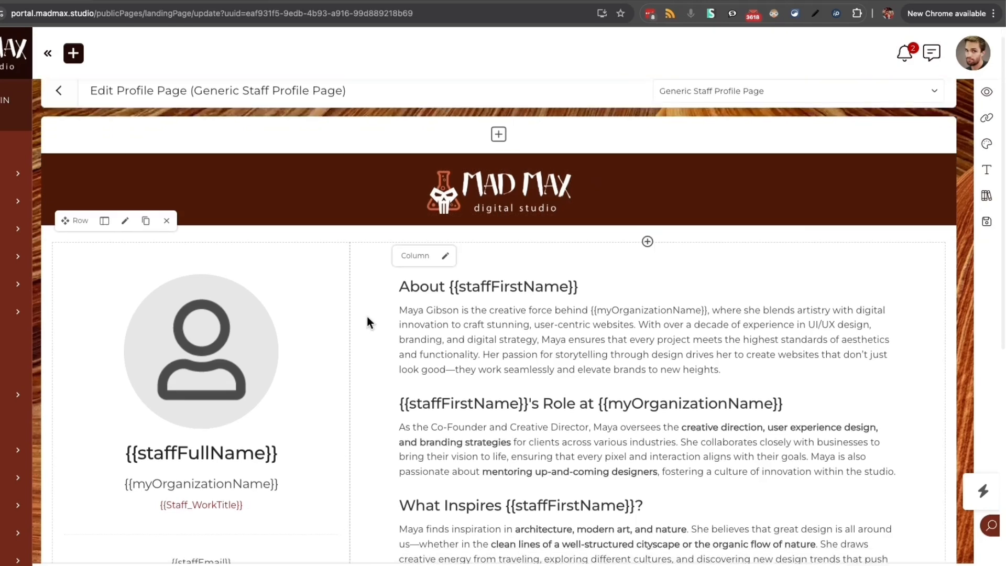
scroll(367, 316, "down", 3)
scroll(367, 317, "down", 1)
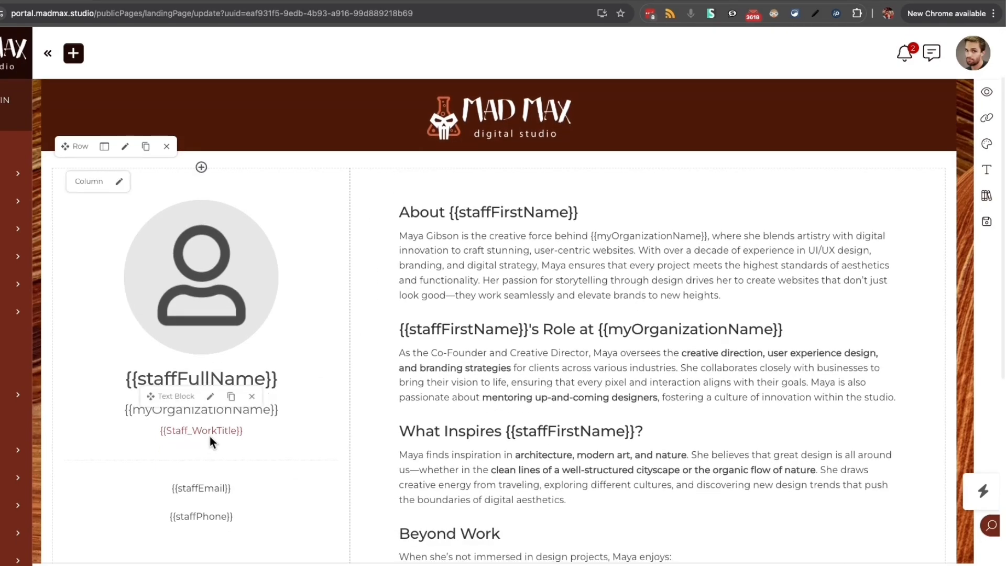
left_click(210, 396)
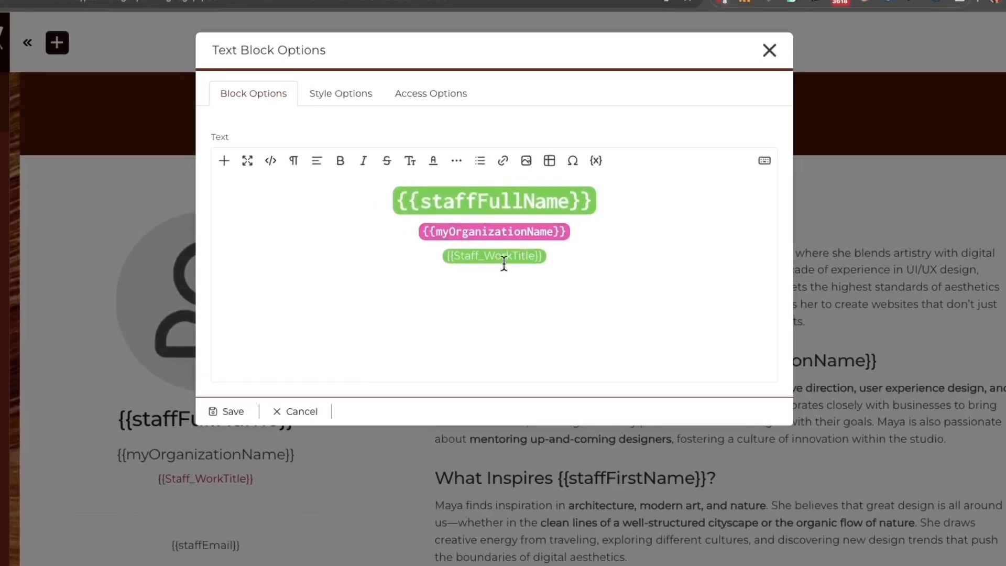
left_click(588, 263)
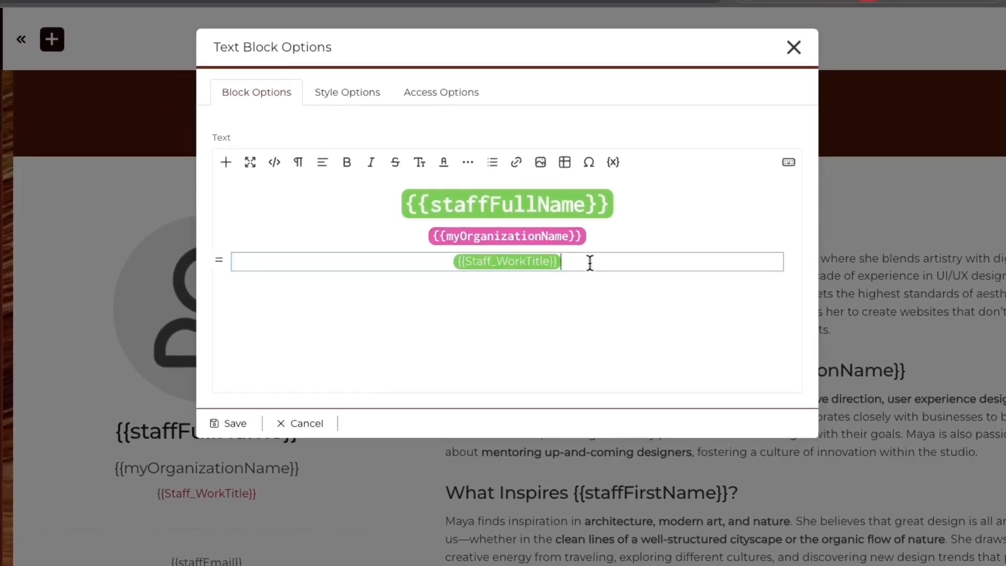
key("Return")
left_click(597, 163)
left_click(650, 314)
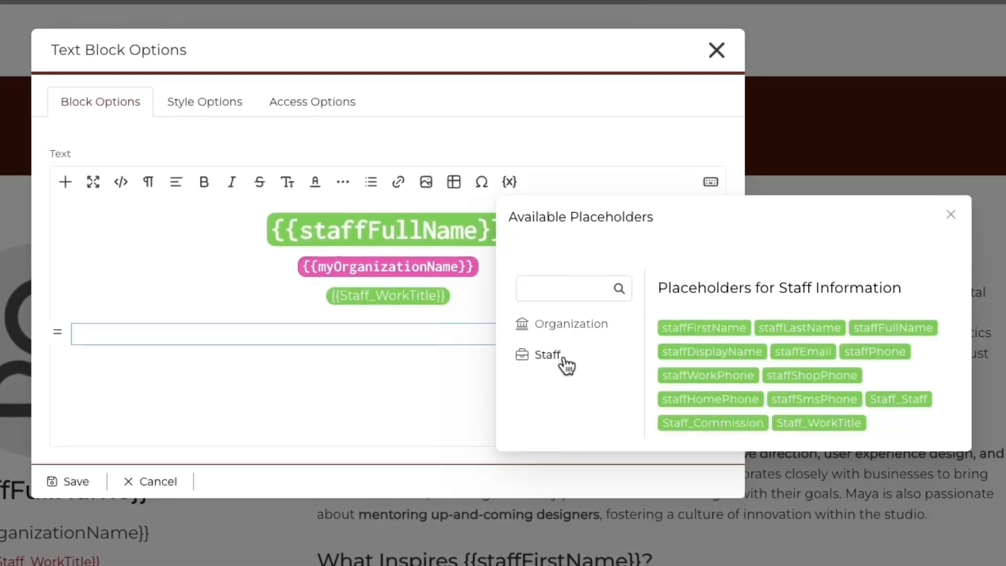
left_click(562, 325)
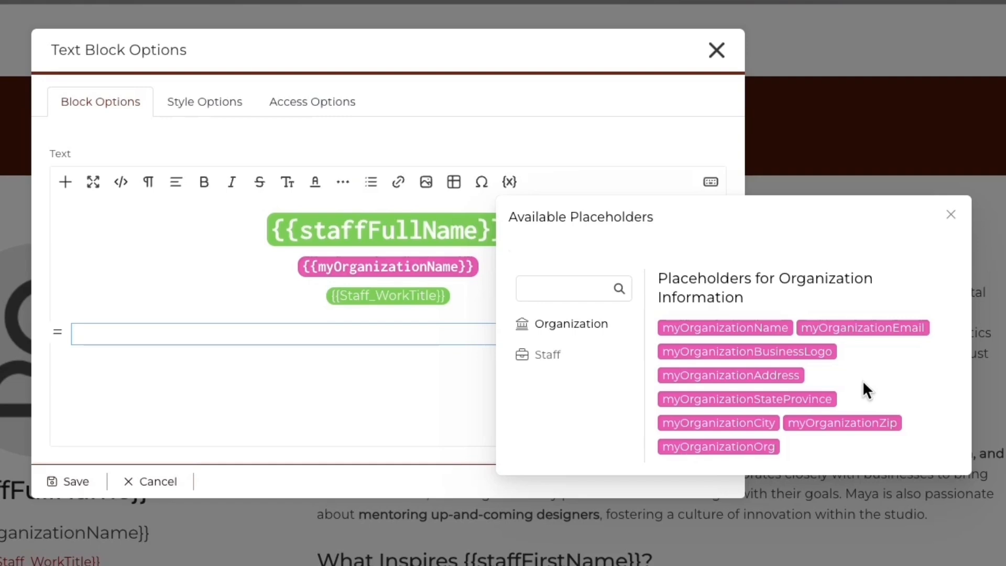
left_click(548, 355)
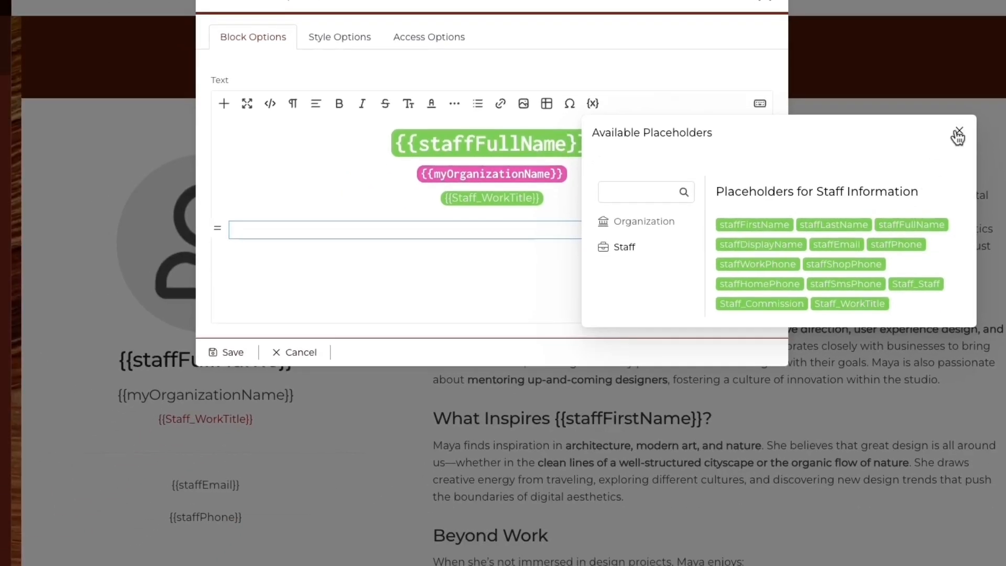
left_click(950, 214)
left_click(923, 108)
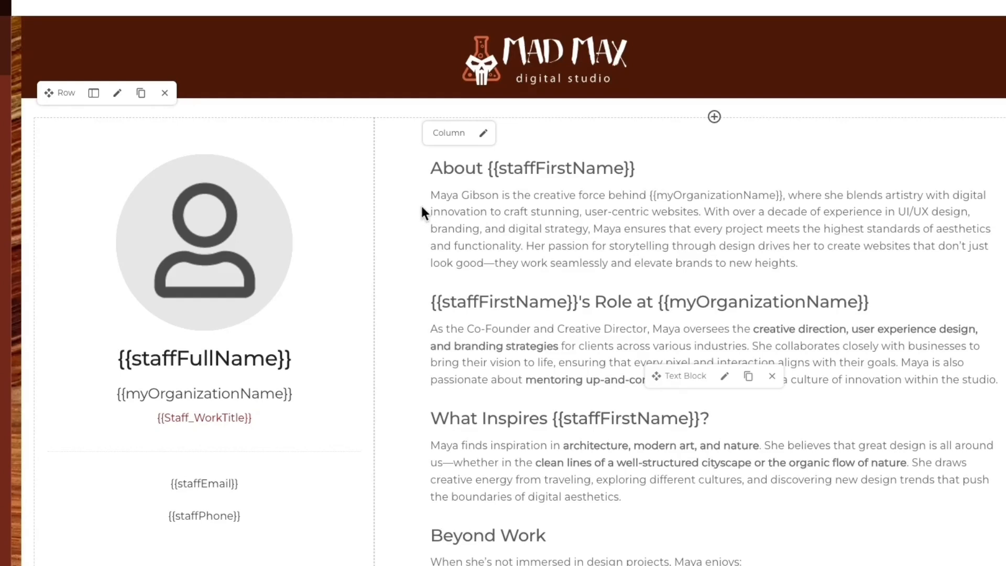
scroll(457, 367, "down", 1)
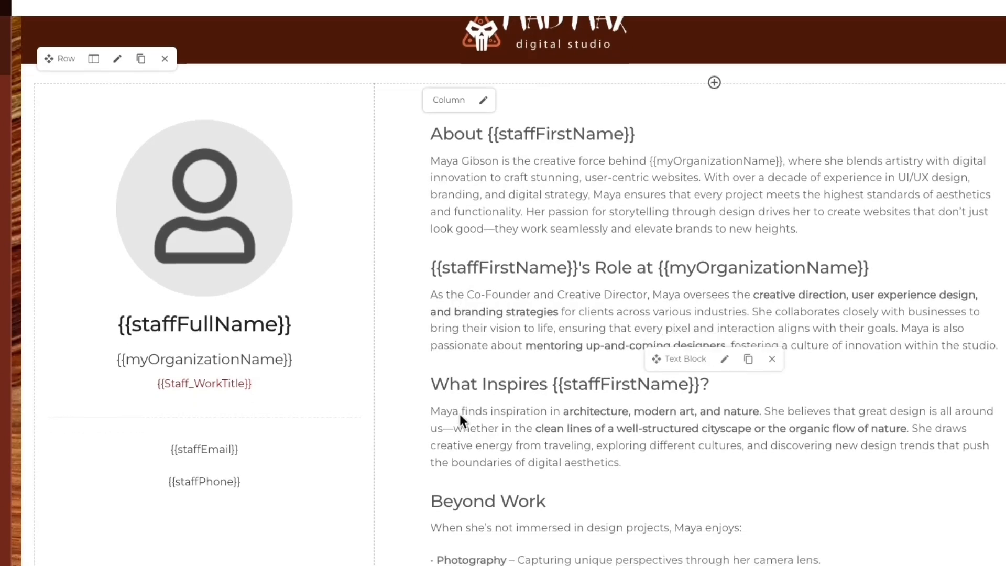
scroll(487, 481, "down", 5)
scroll(495, 486, "down", 4)
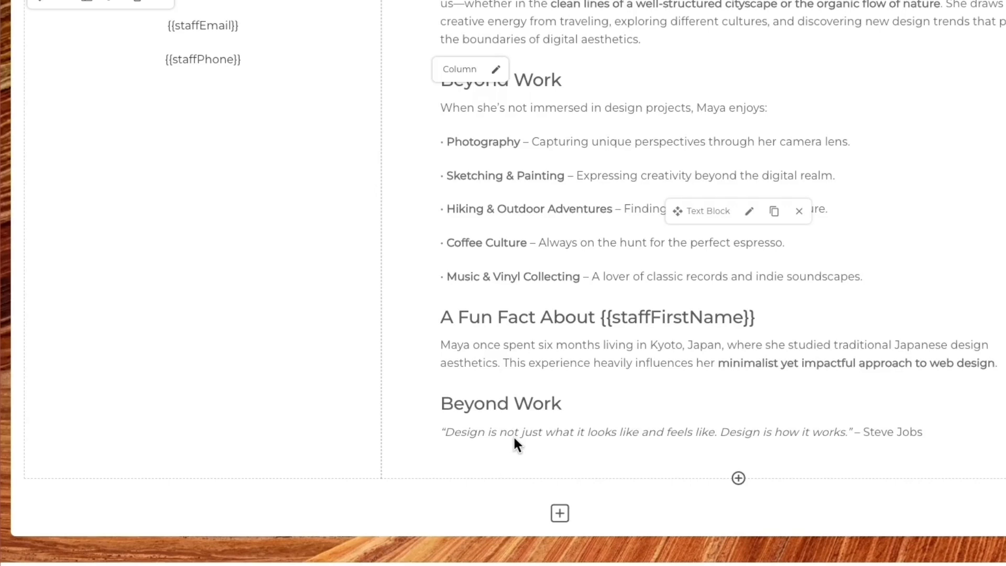
scroll(521, 440, "up", 8)
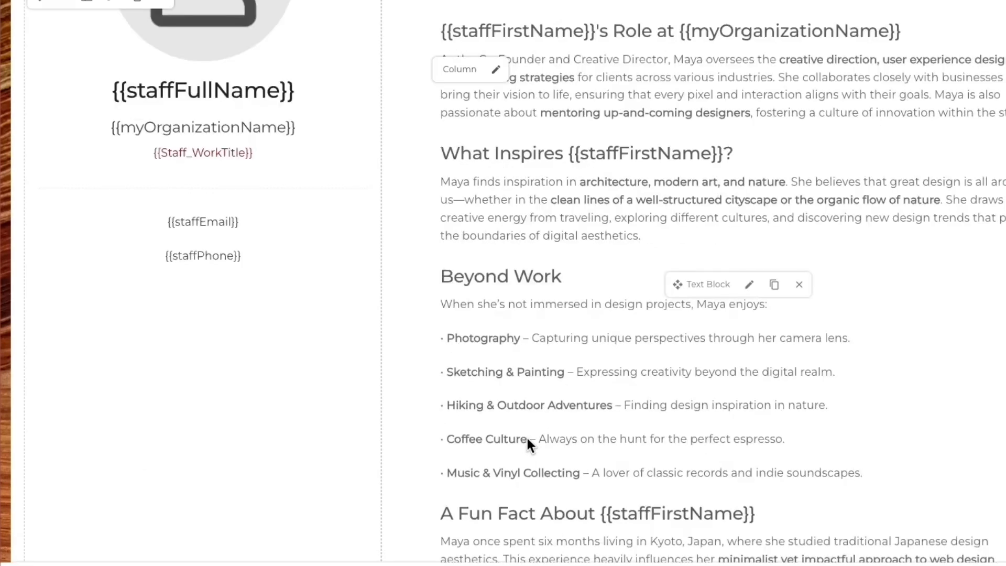
scroll(526, 435, "up", 1)
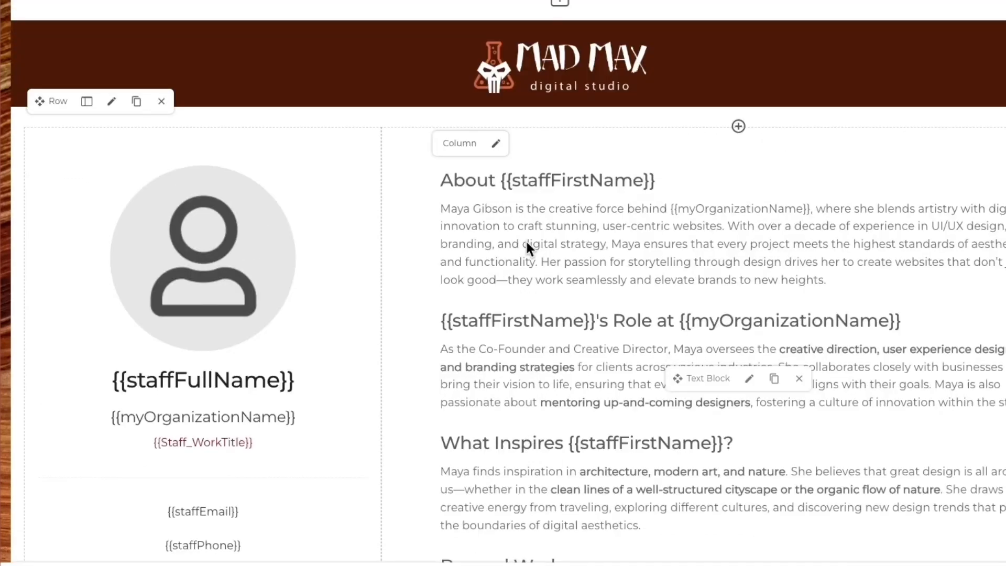
scroll(527, 241, "down", 1)
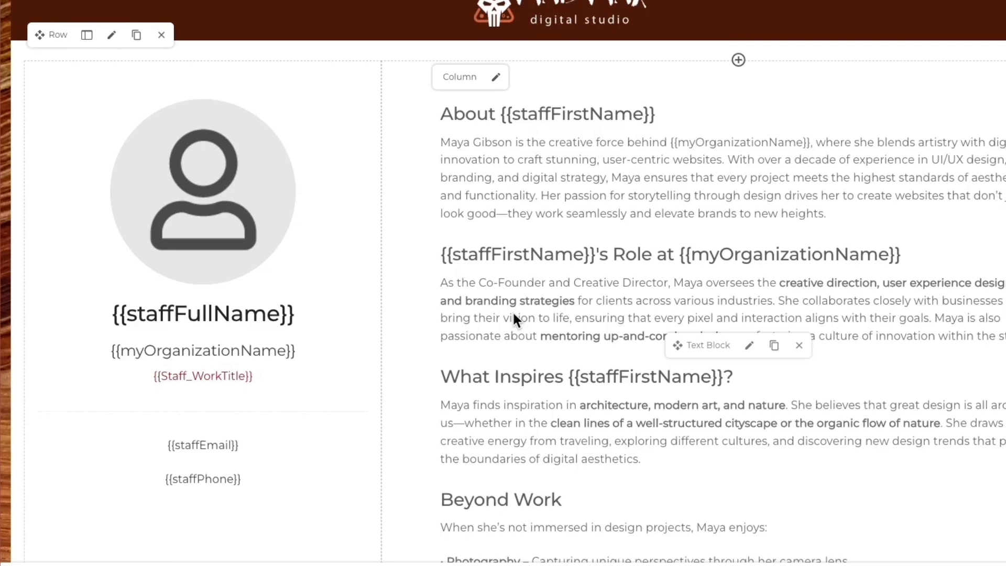
scroll(511, 312, "down", 1)
scroll(516, 339, "down", 1)
scroll(512, 386, "up", 1)
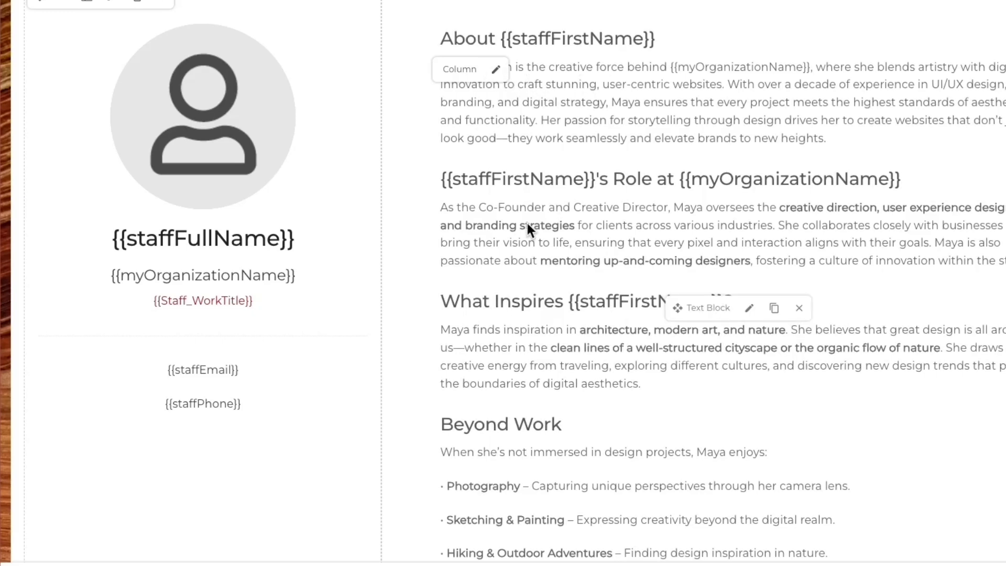
scroll(523, 223, "up", 3)
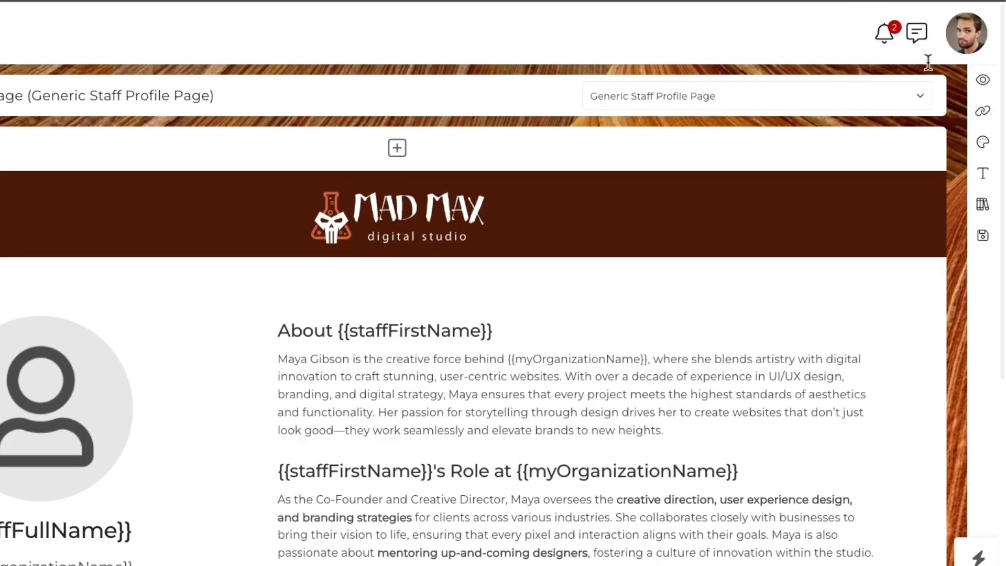
- Start a new custom field for Your Staff/Team with type WYSIWYG Text Area
left_click(966, 33)
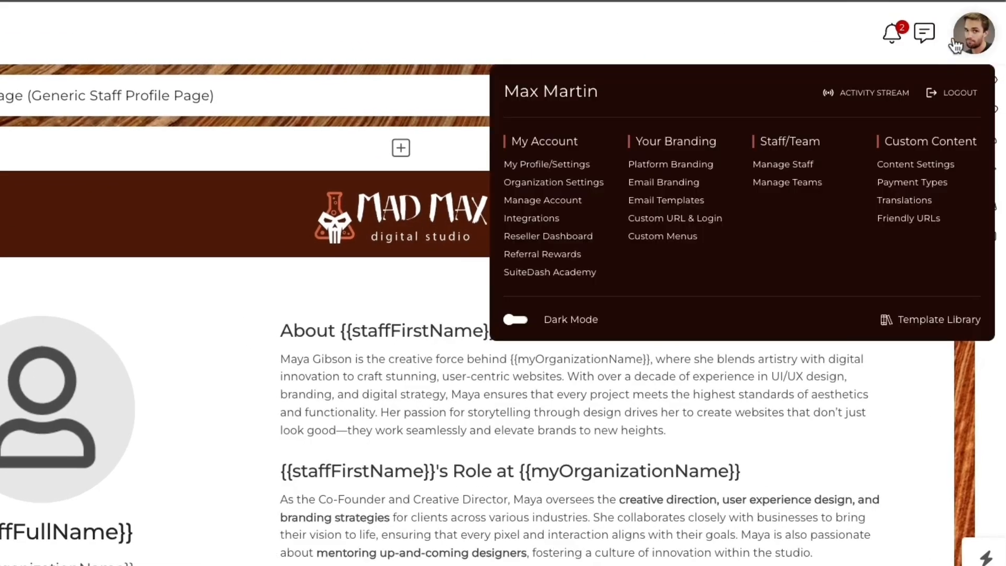
left_click(900, 166)
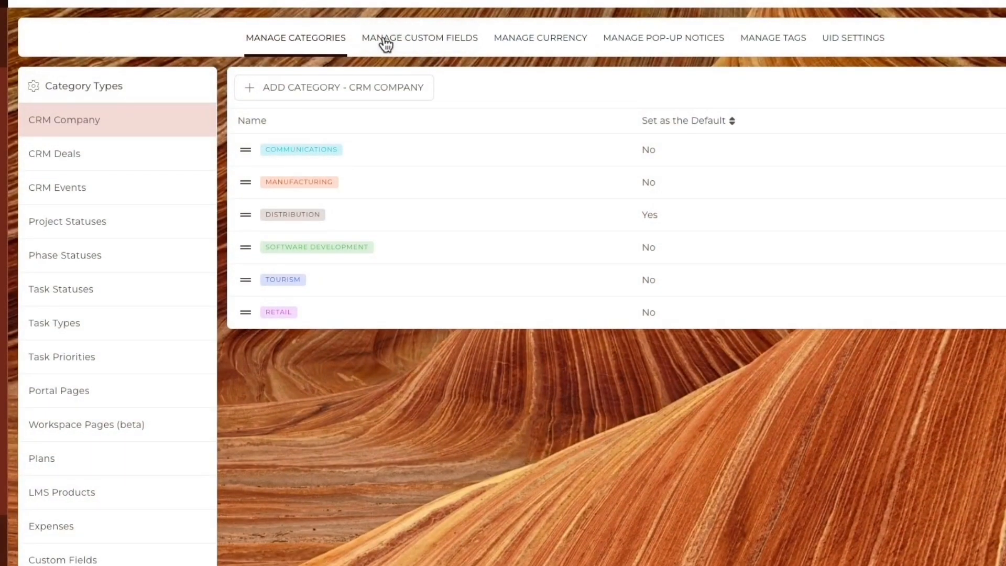
left_click(385, 42)
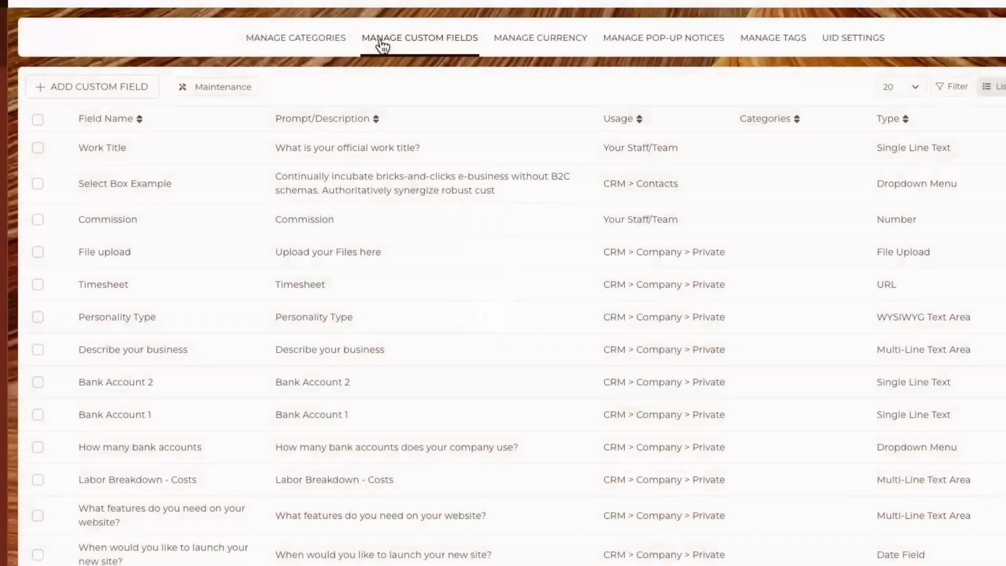
left_click(109, 89)
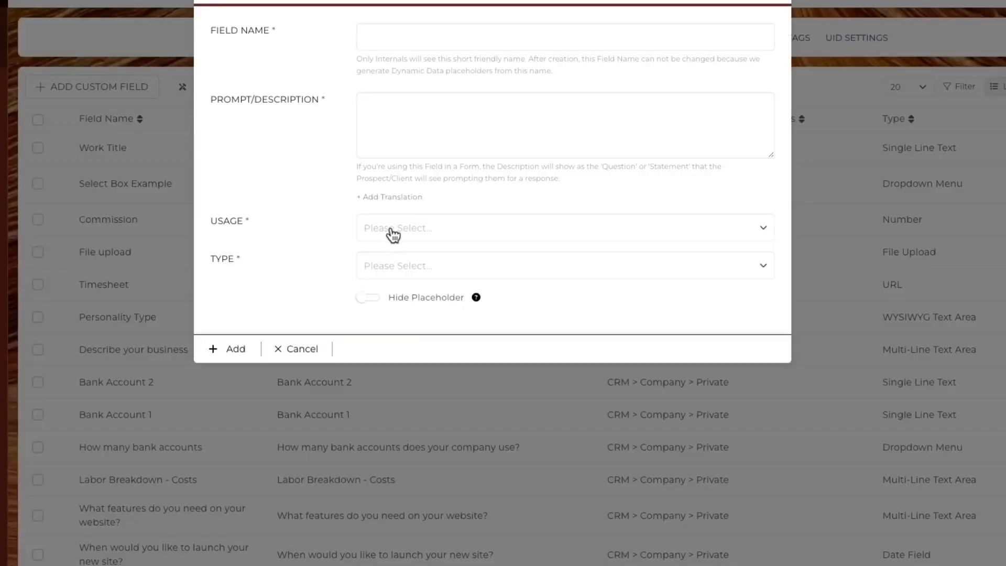
left_click(391, 230)
left_click(397, 359)
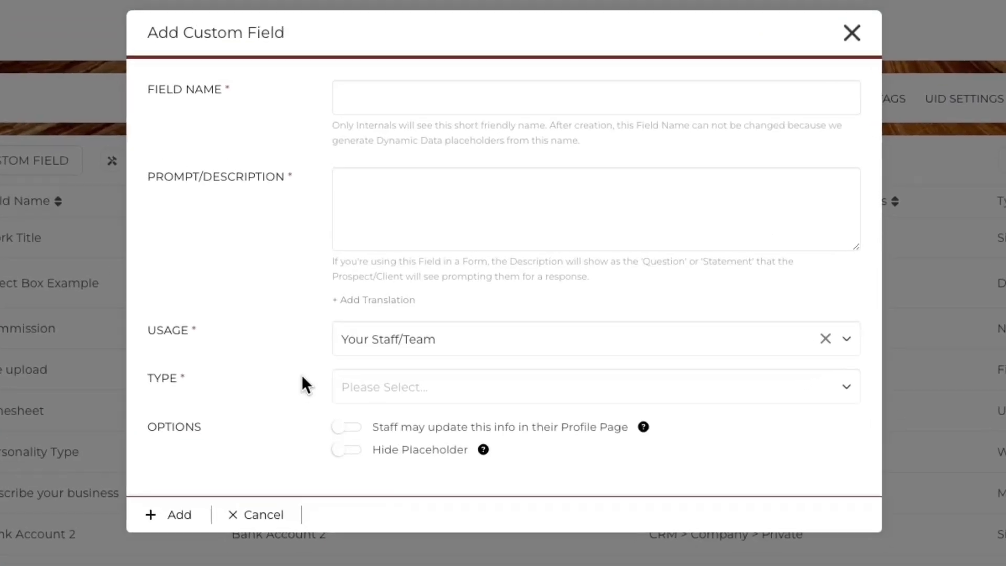
left_click(359, 394)
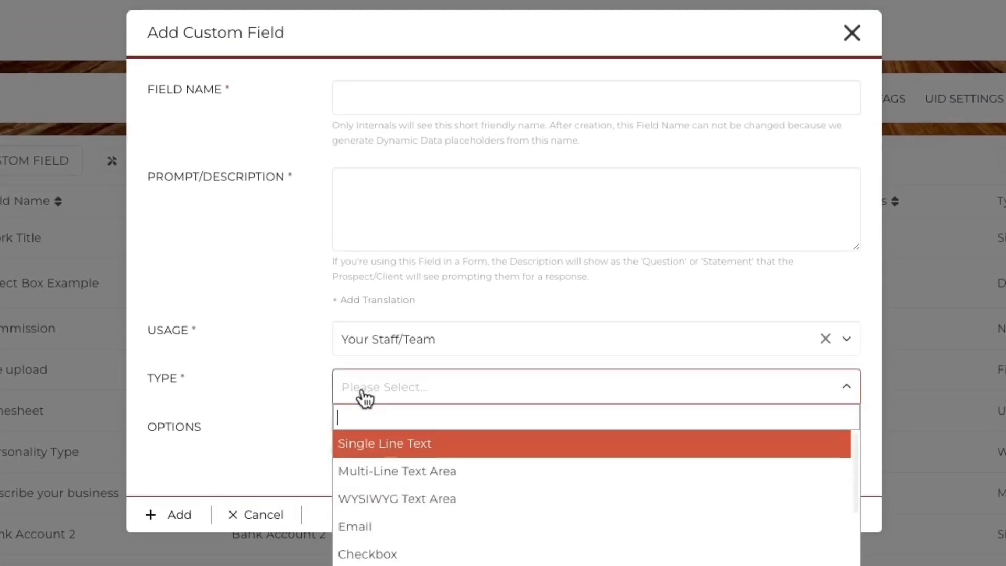
left_click(367, 498)
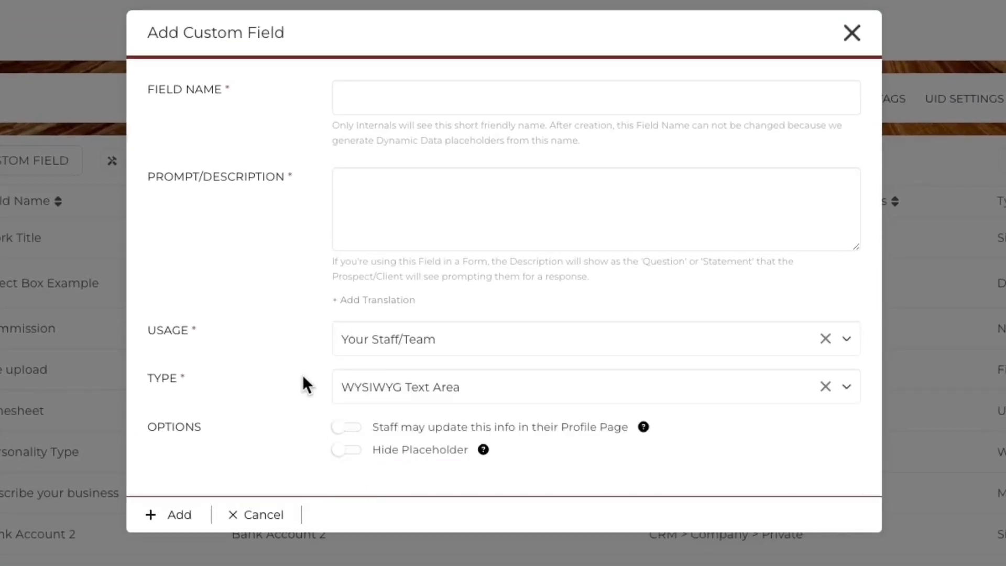
- Name the field 'Primary About', give it the About Me prompt, and let staff update it
left_click(354, 99)
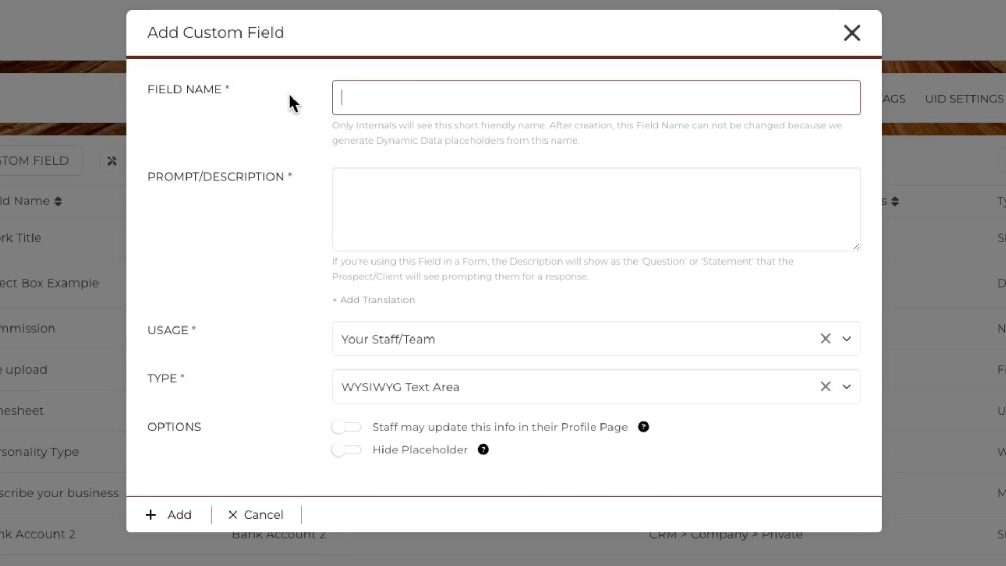
type("Primary About")
key("Tab")
type("How would you like")
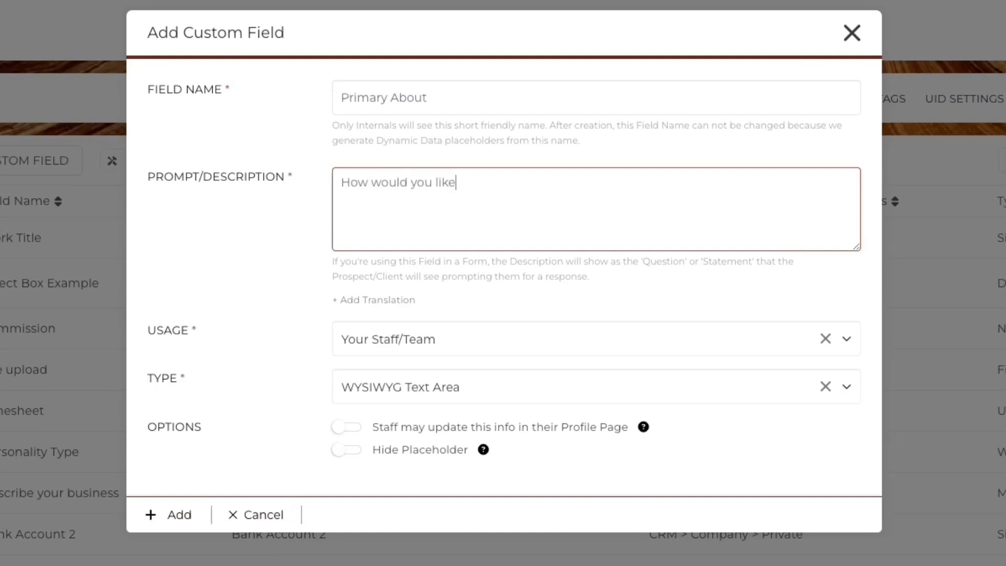
type(" your About Me ")
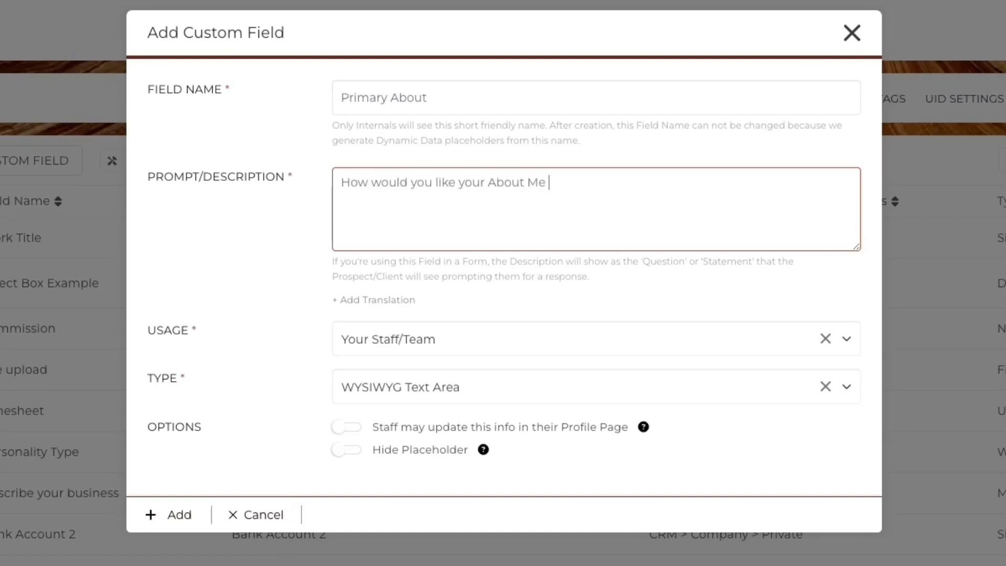
type("to read on your Profile Page?")
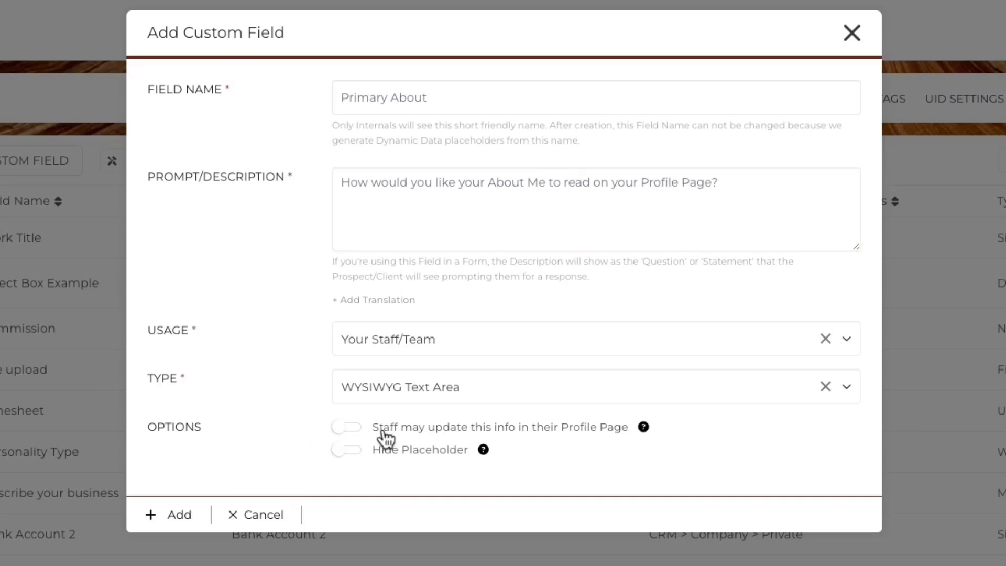
left_click(352, 432)
- Create the Primary About field and edit the Generic Staff Profile Page's text block
left_click(180, 514)
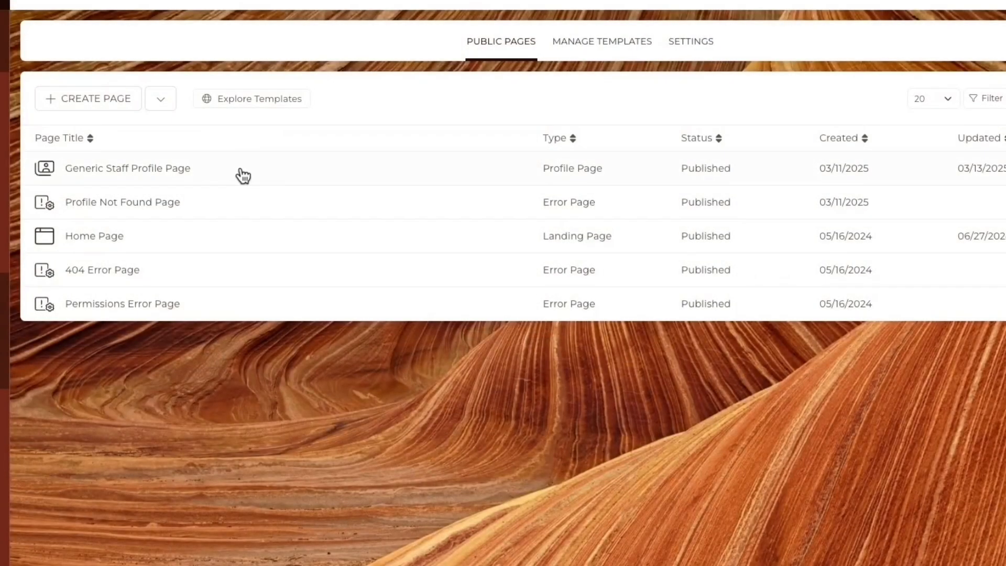
left_click(241, 175)
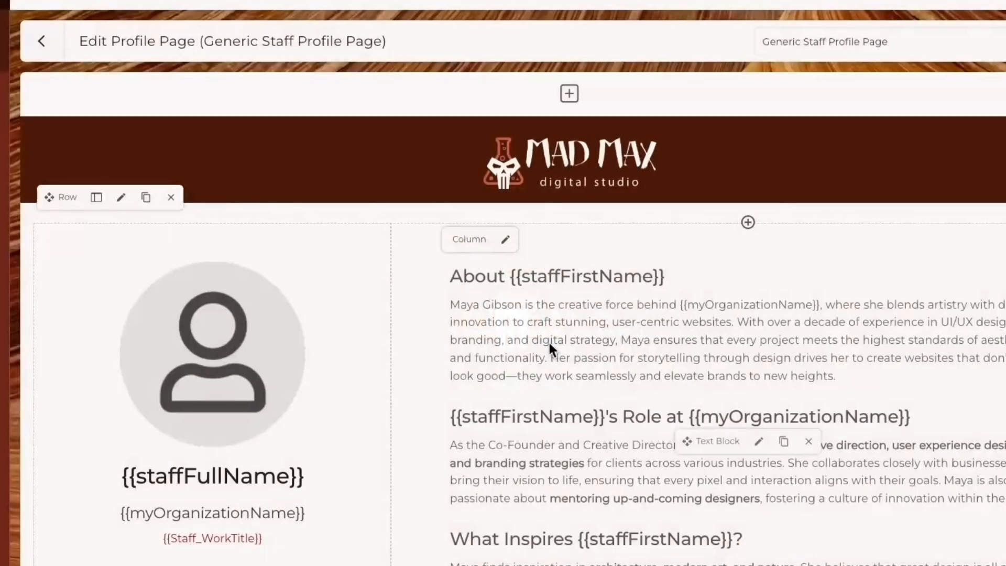
left_click(759, 440)
- Replace the bio paragraph under About with the {{Staff_PrimaryAbout}} placeholder
left_click_drag(281, 247, 208, 166)
key("ctrl+c")
key("BackSpace")
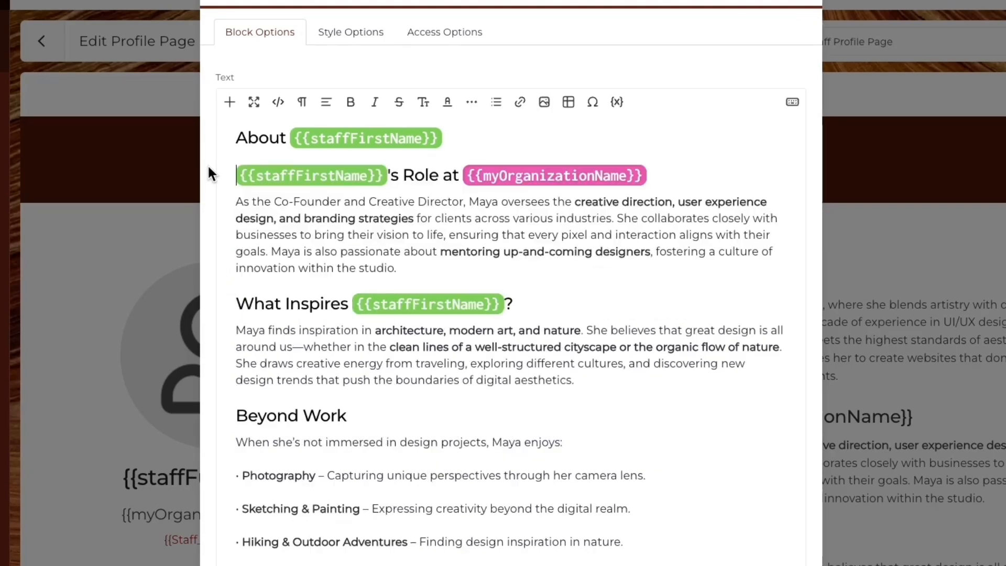
key("Return")
left_click(618, 100)
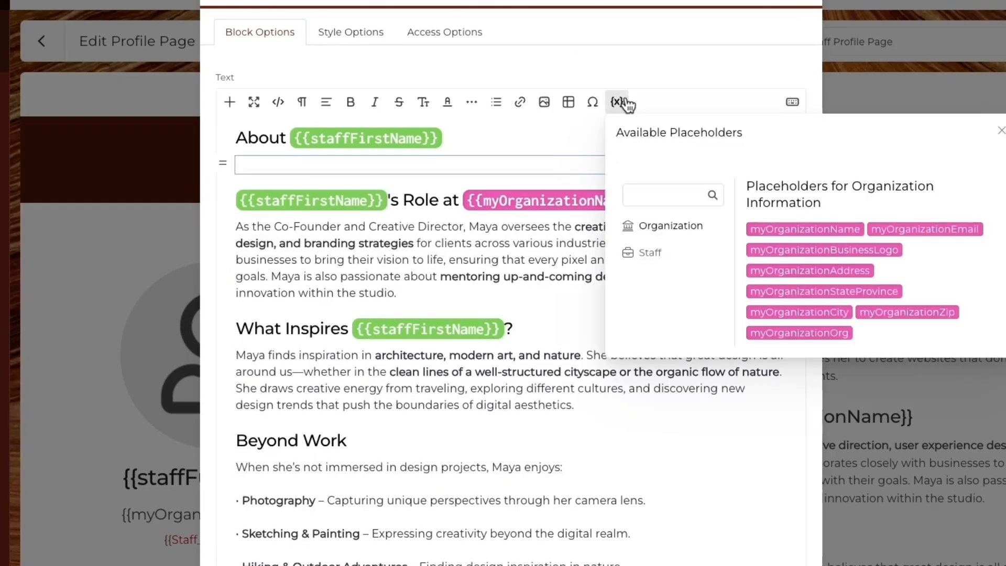
left_click(653, 251)
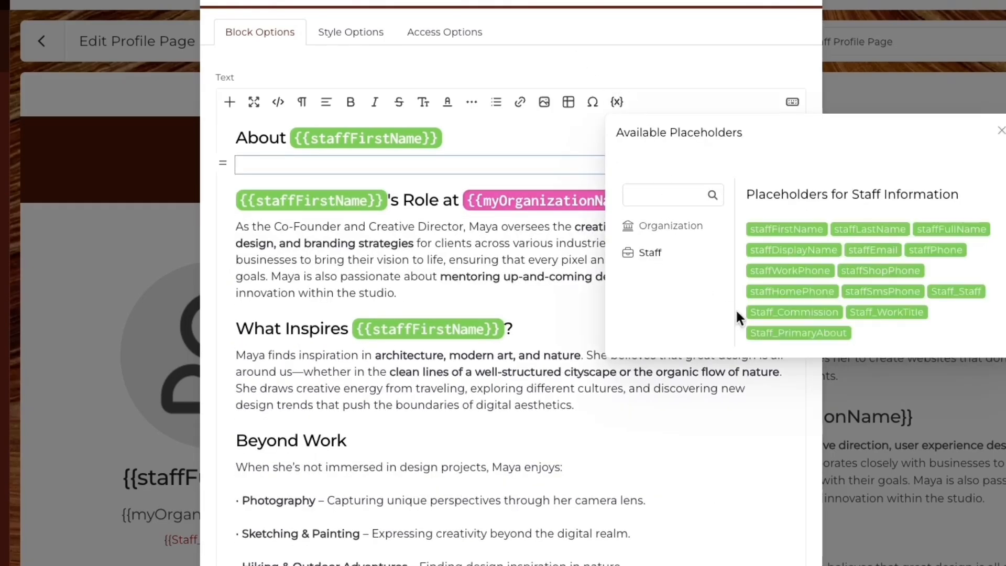
left_click(790, 335)
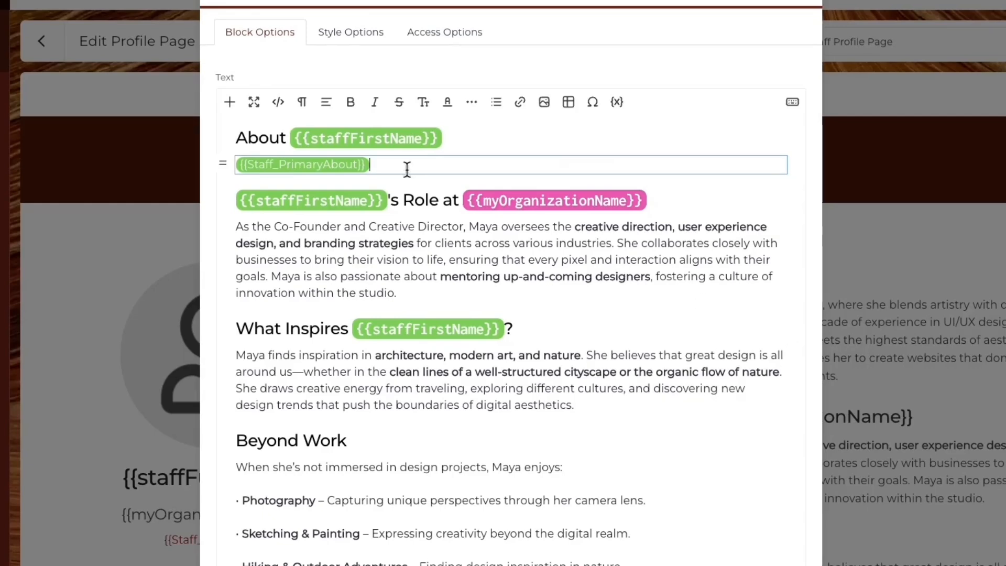
- Make the placeholder line plain text, apply the text changes, and save the page
left_click(241, 164)
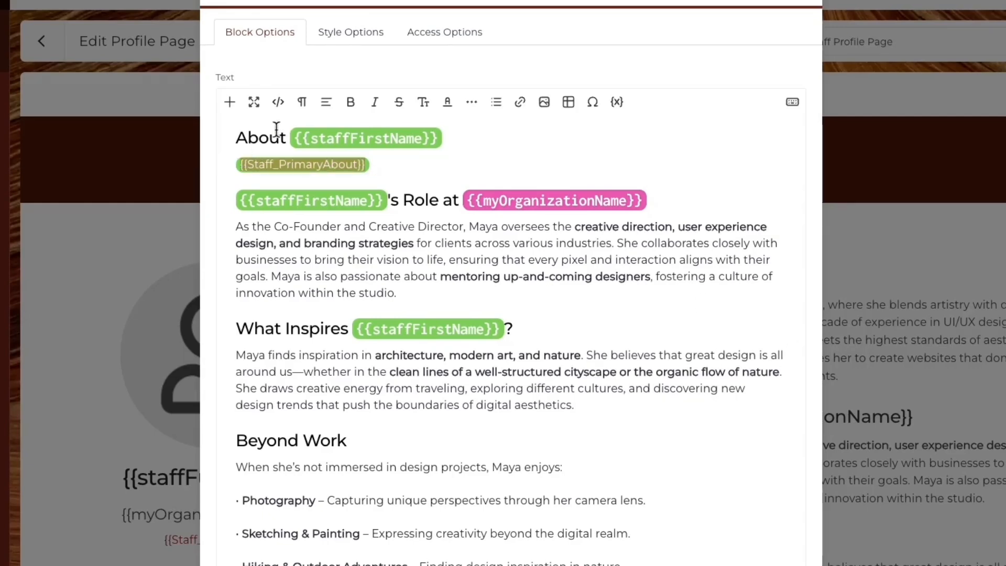
left_click(302, 110)
left_click(308, 127)
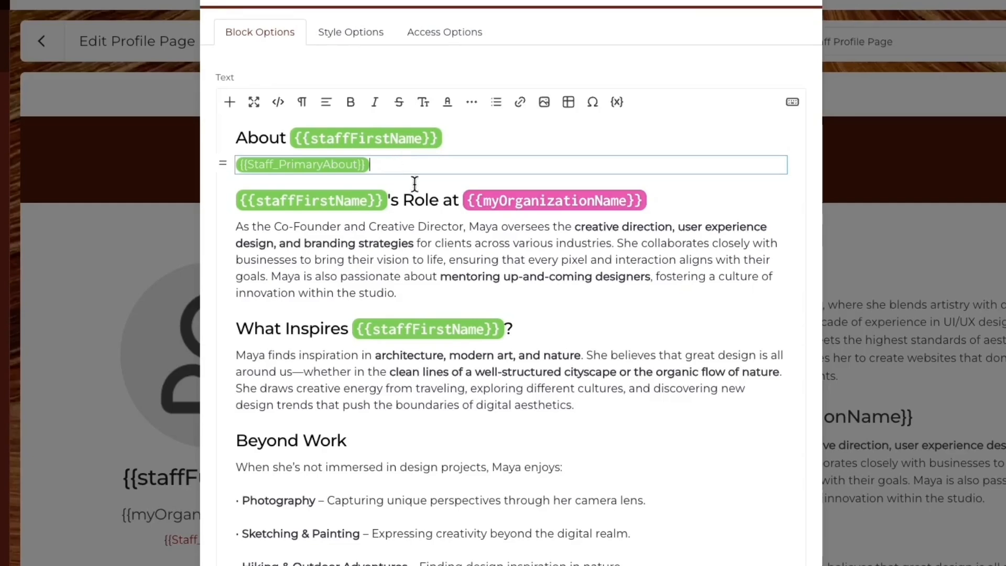
scroll(381, 255, "down", 5)
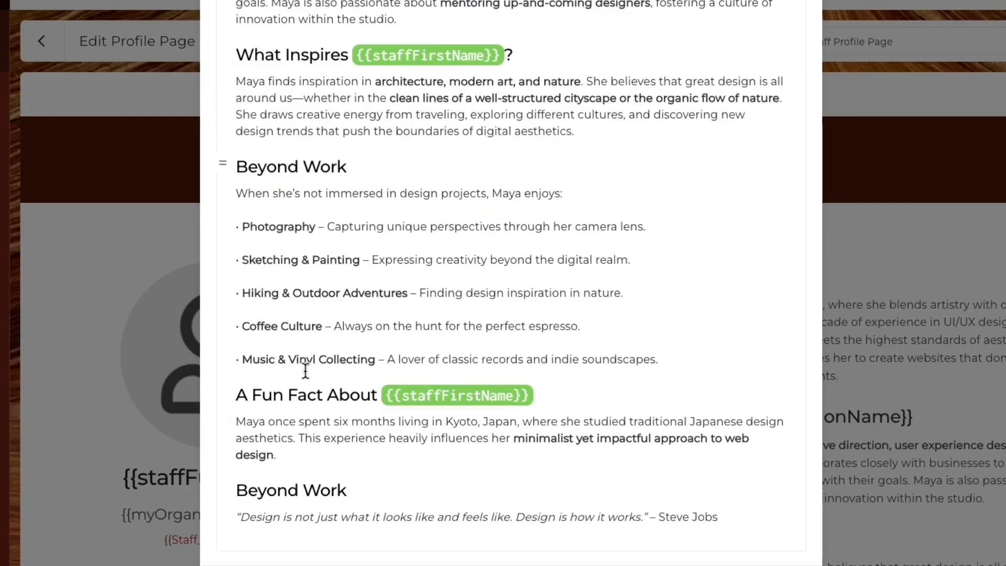
left_click(238, 563)
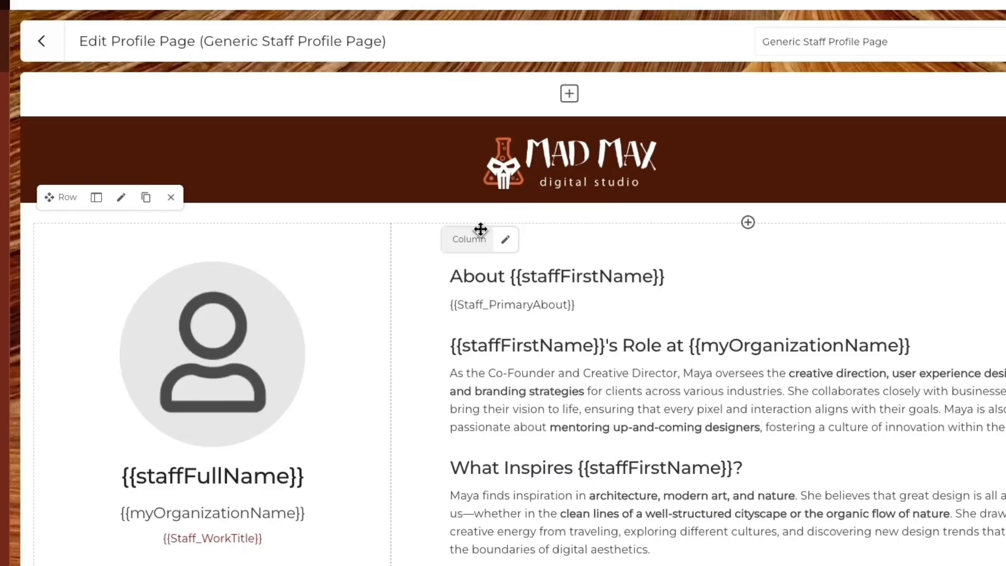
left_click(1003, 41)
left_click(493, 343)
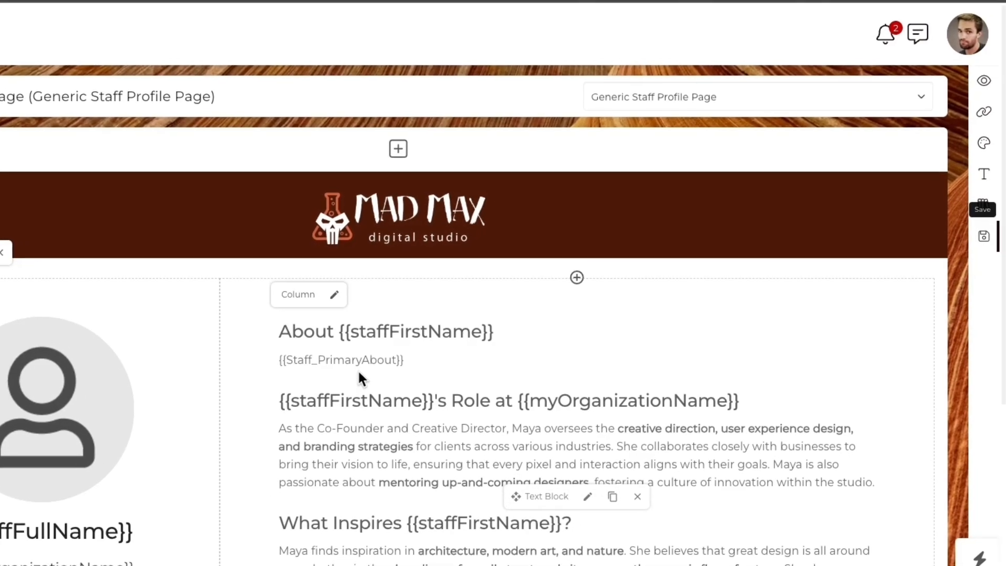
- Paste the prepared bio into the project manager's Primary About field from Staff management
left_click(960, 46)
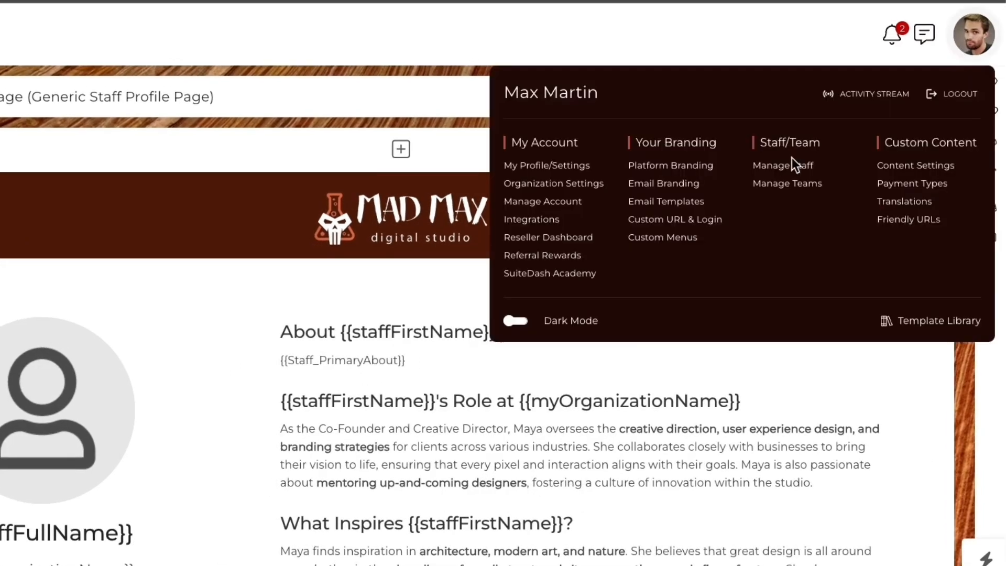
left_click(785, 166)
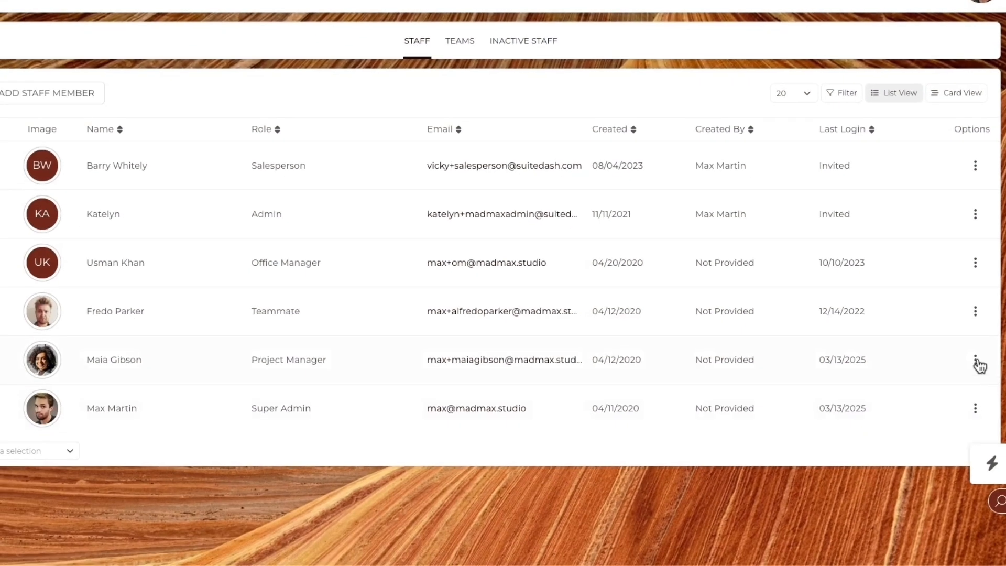
left_click(976, 361)
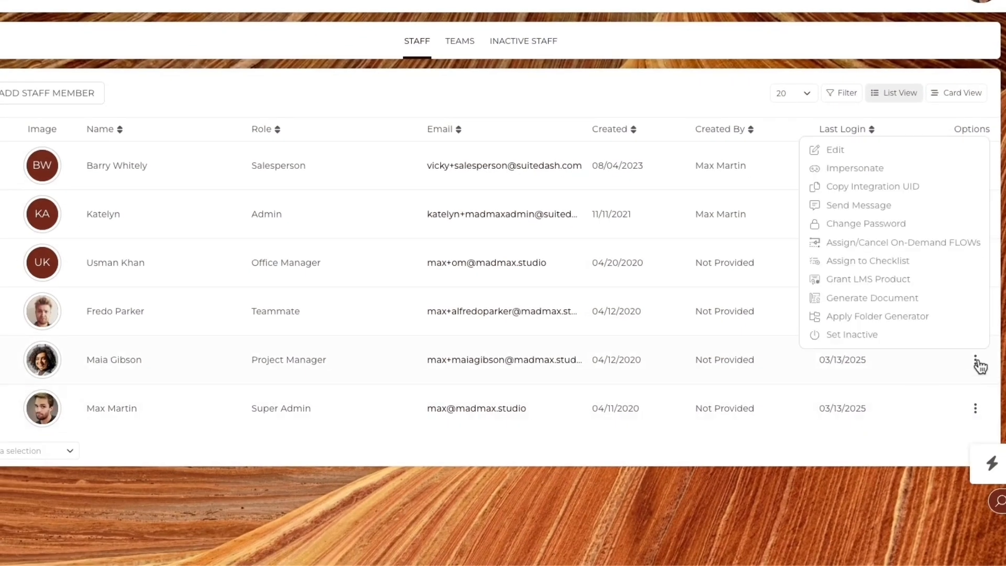
left_click(857, 155)
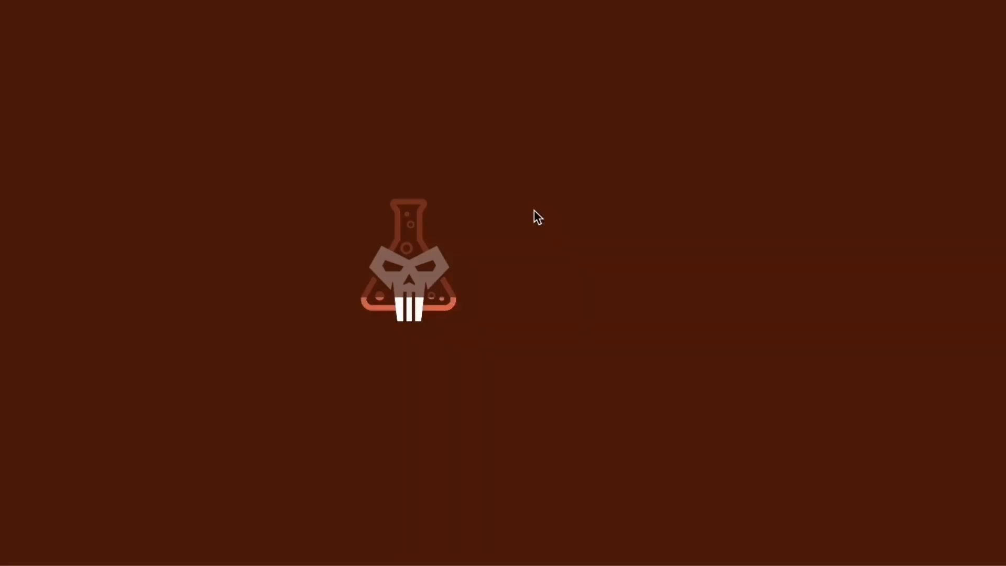
scroll(533, 210, "down", 10)
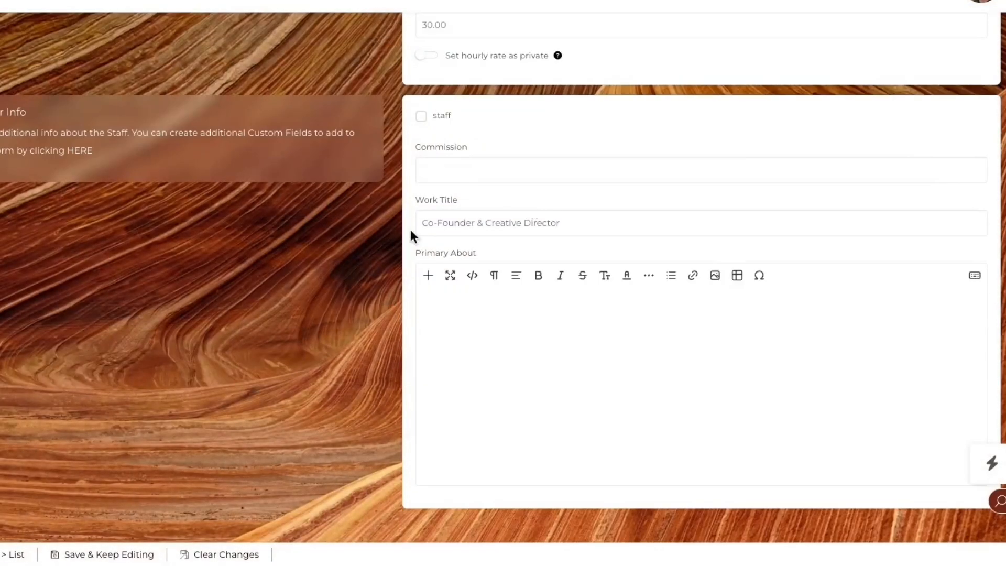
left_click(449, 316)
key("ctrl+v")
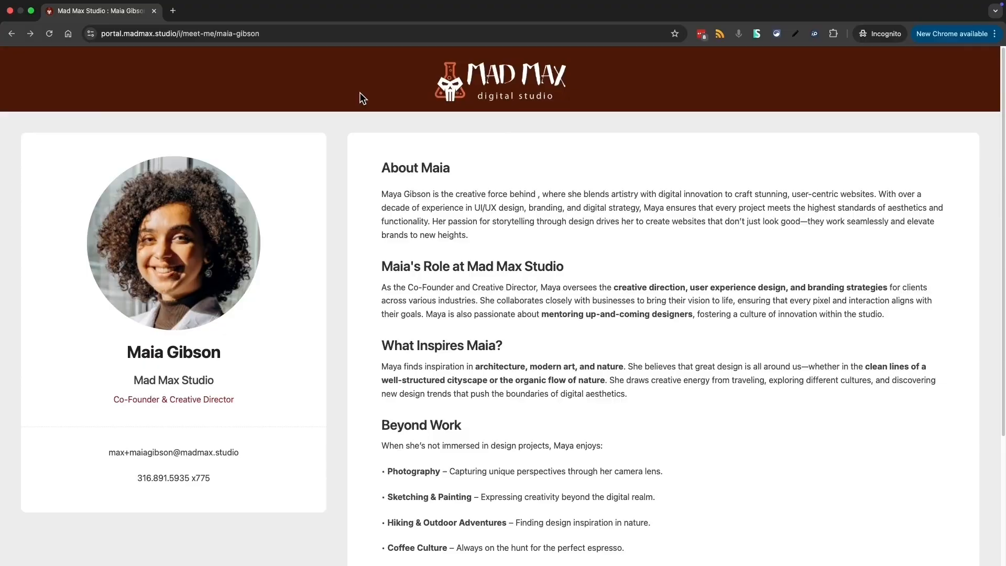
- In the staff member's bio, replace {{myOrganizationName}} with 'Mad Max Studio,'
key("ctrl+Left")
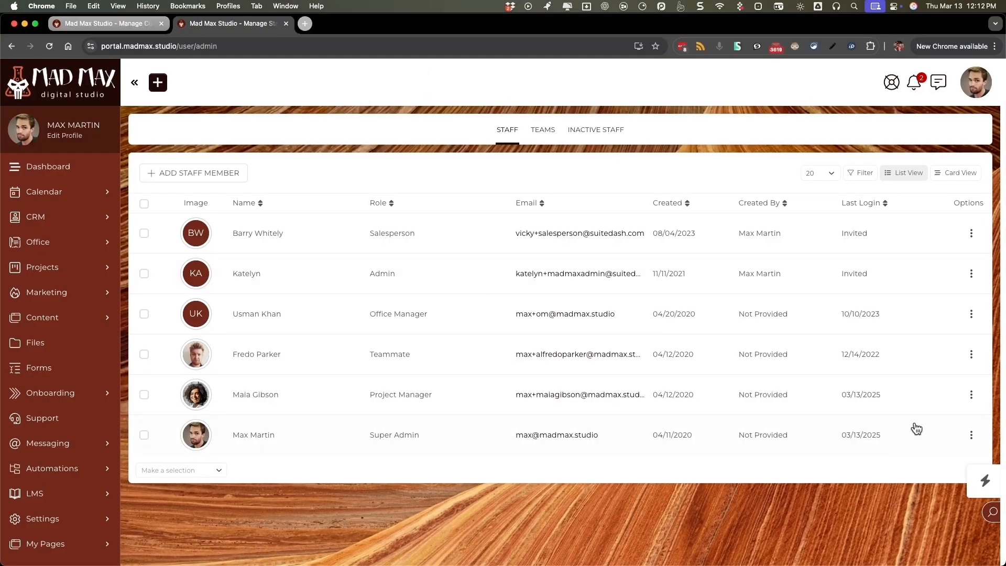
left_click(970, 394)
left_click(851, 218)
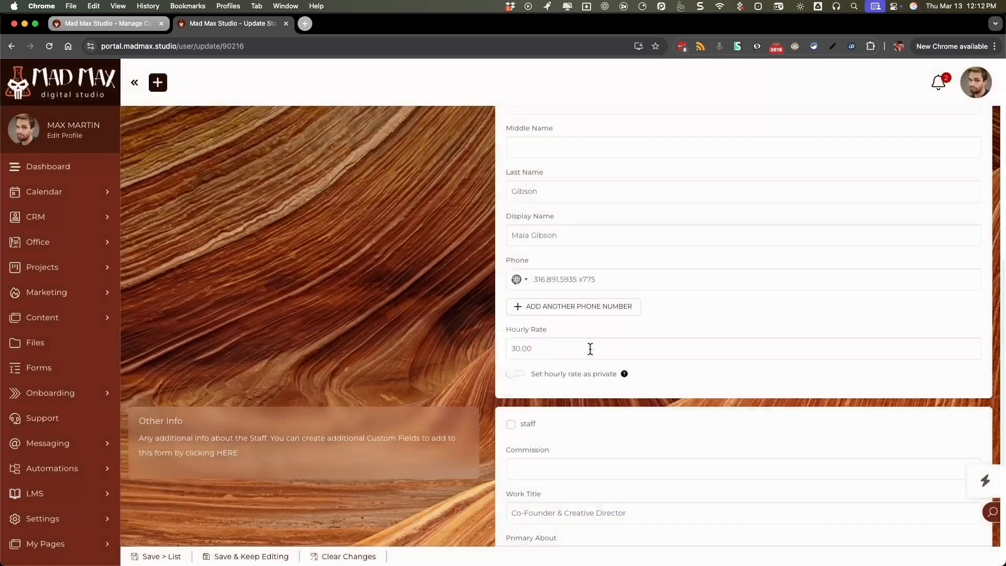
scroll(590, 348, "down", 5)
left_click_drag(648, 244, 443, 244)
type("Mad Max Studio,")
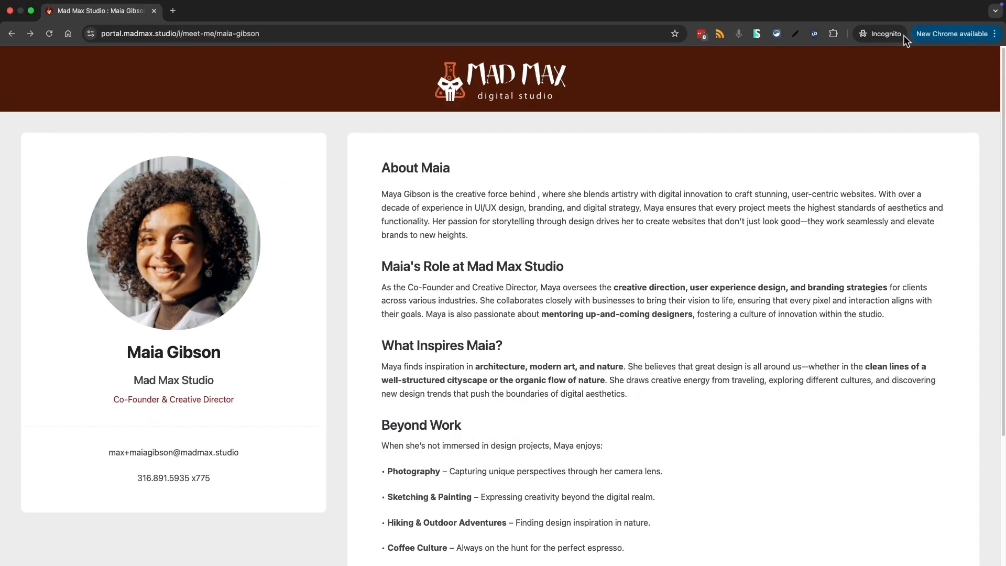
- Reload the public profile to check the corrected About text, then open Content > Public Pages
key("super+r")
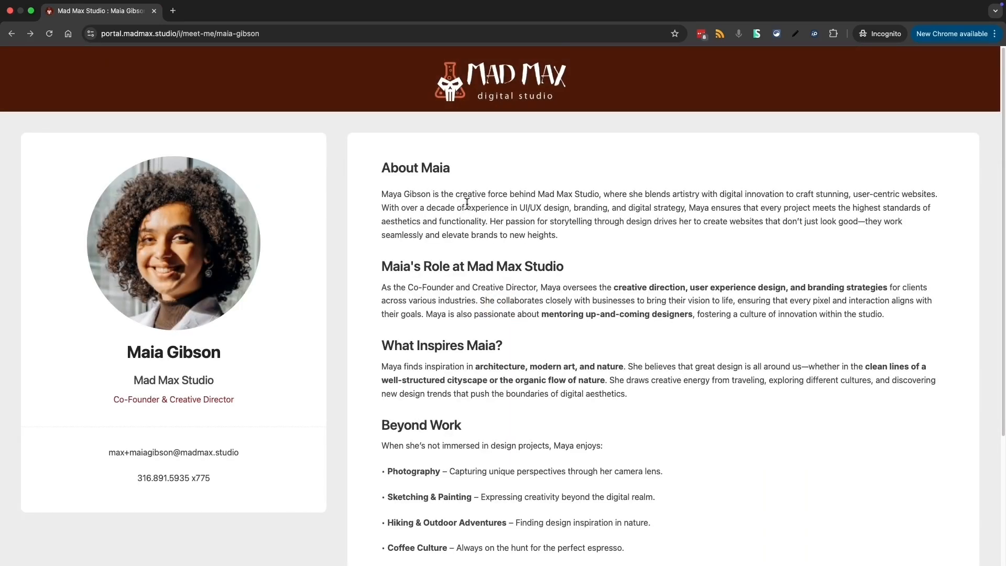
left_click_drag(453, 198, 477, 212)
left_click_drag(494, 303, 463, 300)
key("ctrl+Left")
left_click(127, 30)
left_click(246, 20)
left_click(47, 318)
left_click(47, 368)
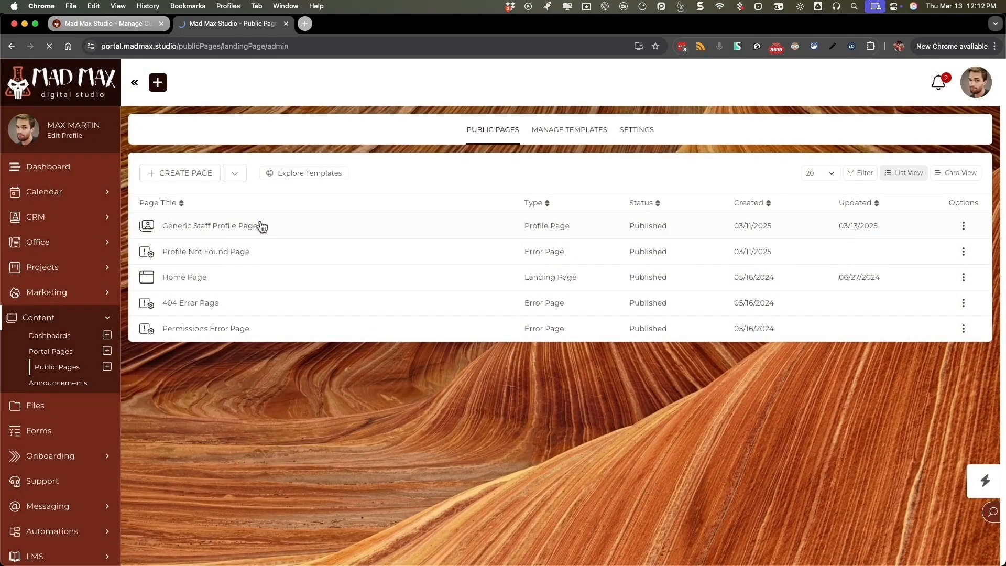
- Open the Generic Staff Profile Page template and scroll through it to review the layout
left_click(261, 226)
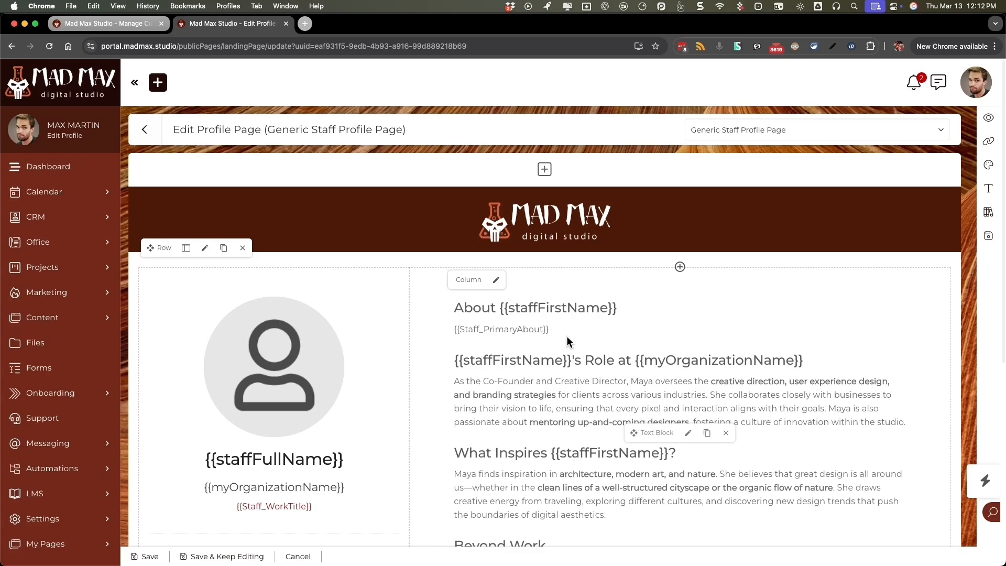
scroll(566, 337, "down", 1)
scroll(563, 377, "down", 3)
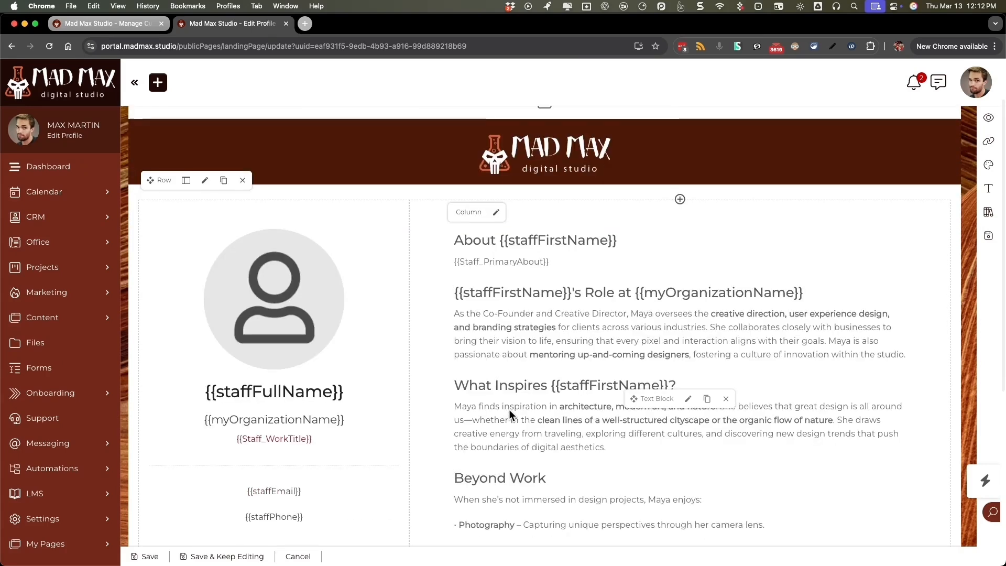
scroll(518, 482, "down", 6)
scroll(503, 469, "down", 3)
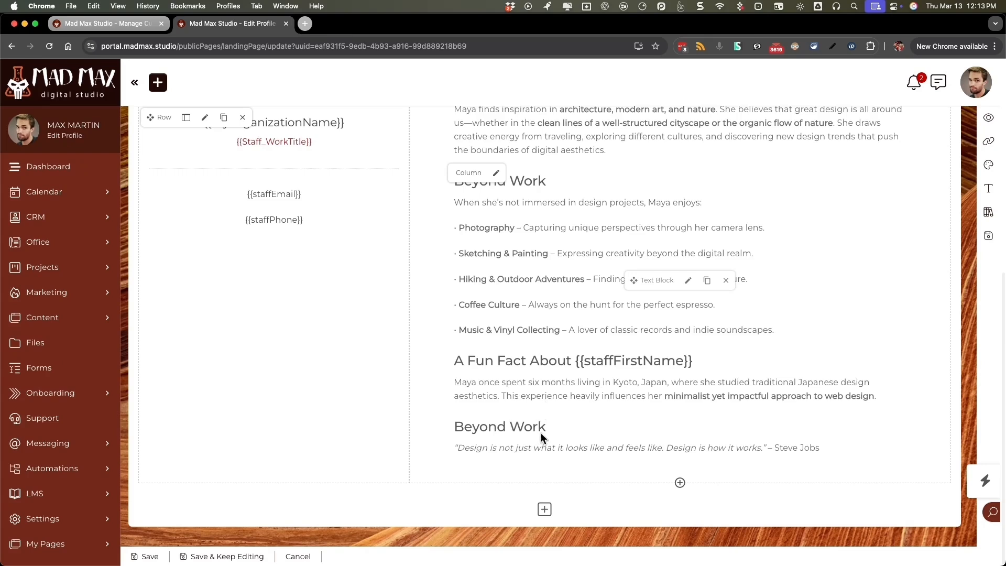
scroll(550, 322, "up", 5)
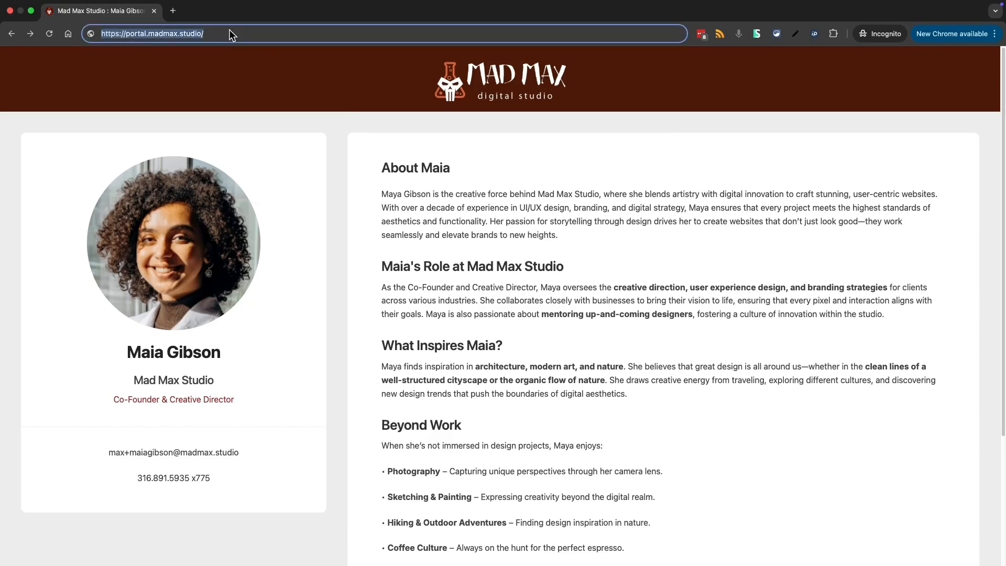
- Log in as the staff member and open their own profile page
key("Return")
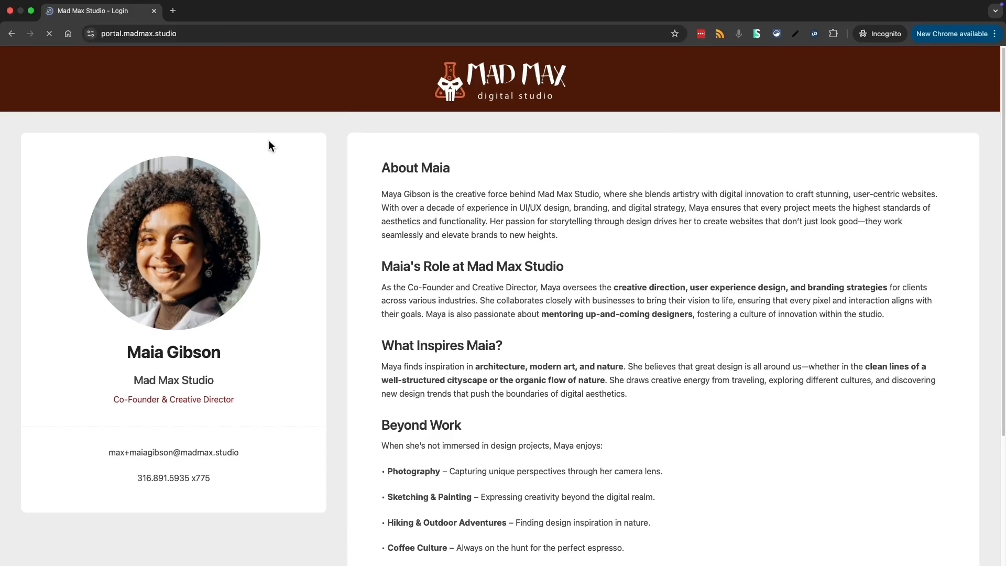
left_click(369, 340)
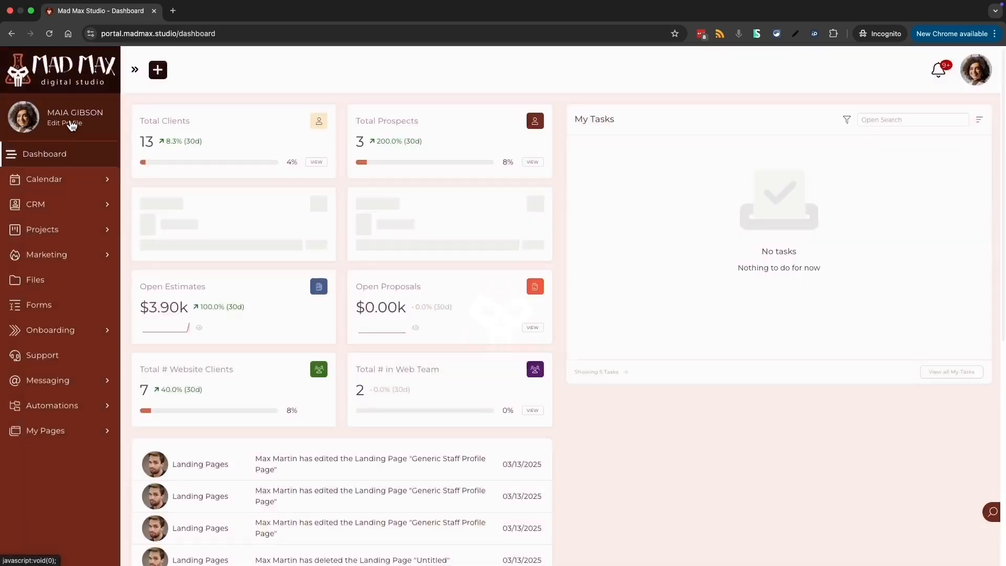
left_click(72, 123)
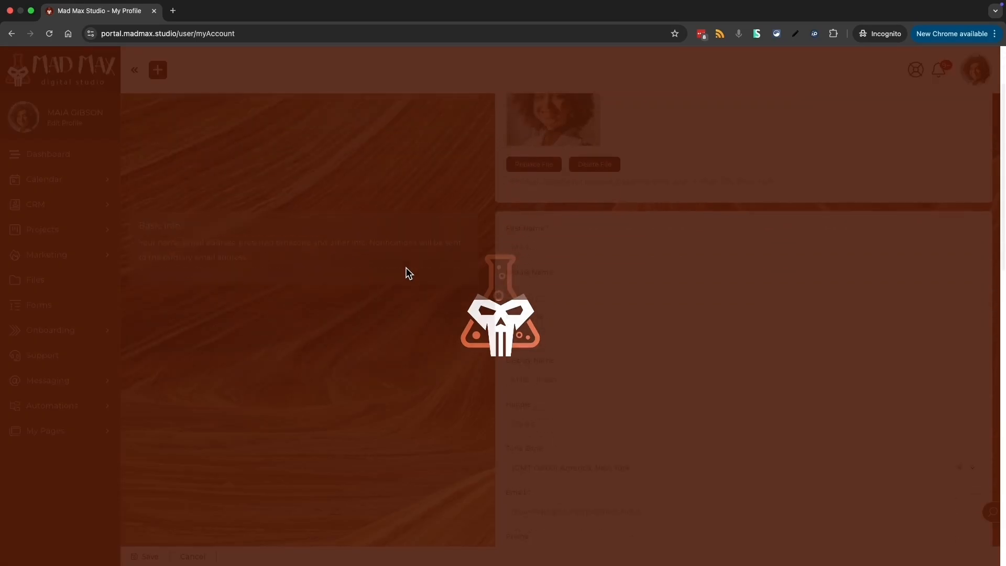
- Add a new paragraph 'New Data - New Info' after the About text and save
scroll(405, 267, "down", 10)
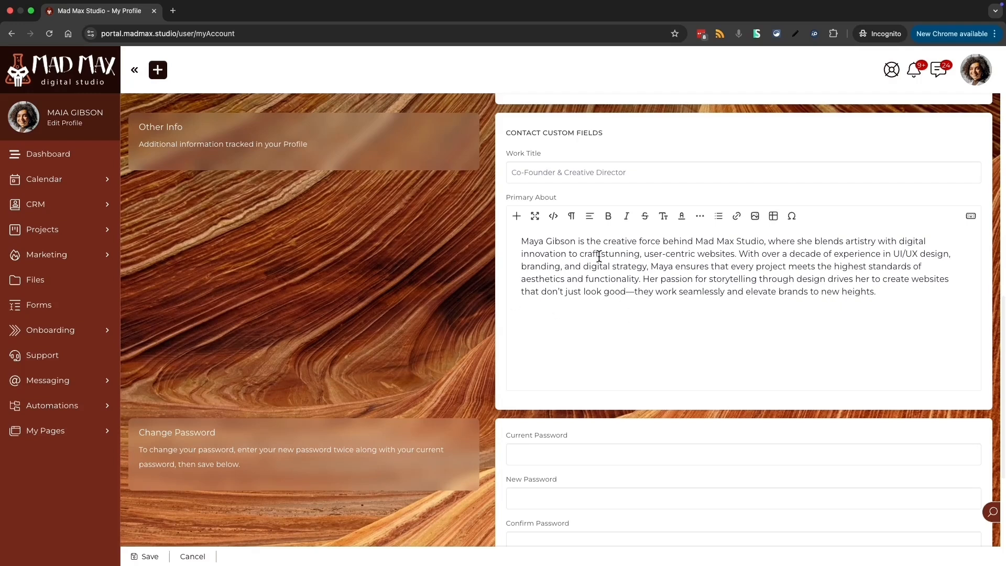
left_click(903, 299)
key("Return")
type("New Data - New Info")
left_click(142, 555)
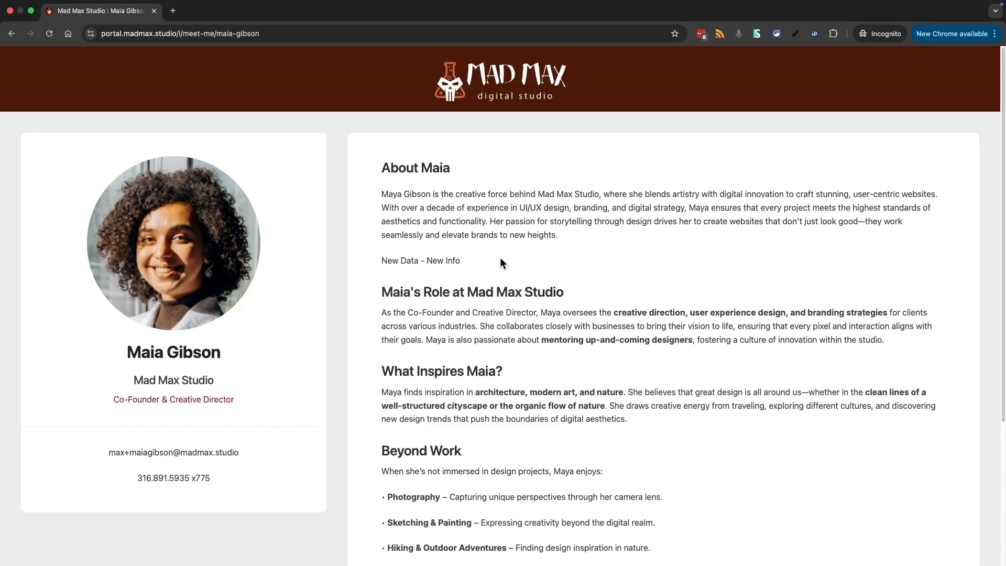
- Highlight the public profile's About text, including the new line, and scroll the page
left_click_drag(458, 260, 382, 199)
left_click(511, 264)
scroll(512, 366, "down", 1)
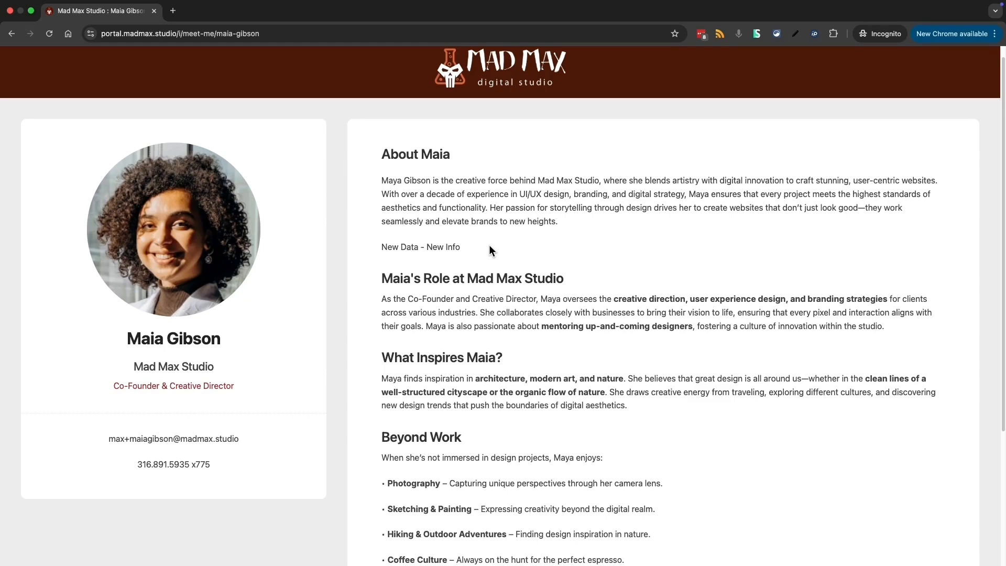
scroll(490, 245, "up", 1)
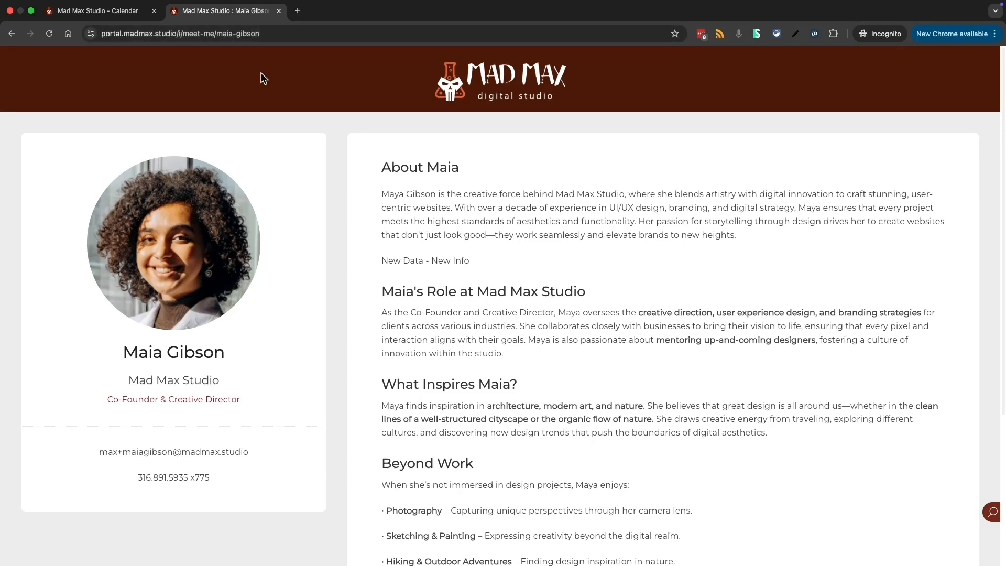
left_click(104, 18)
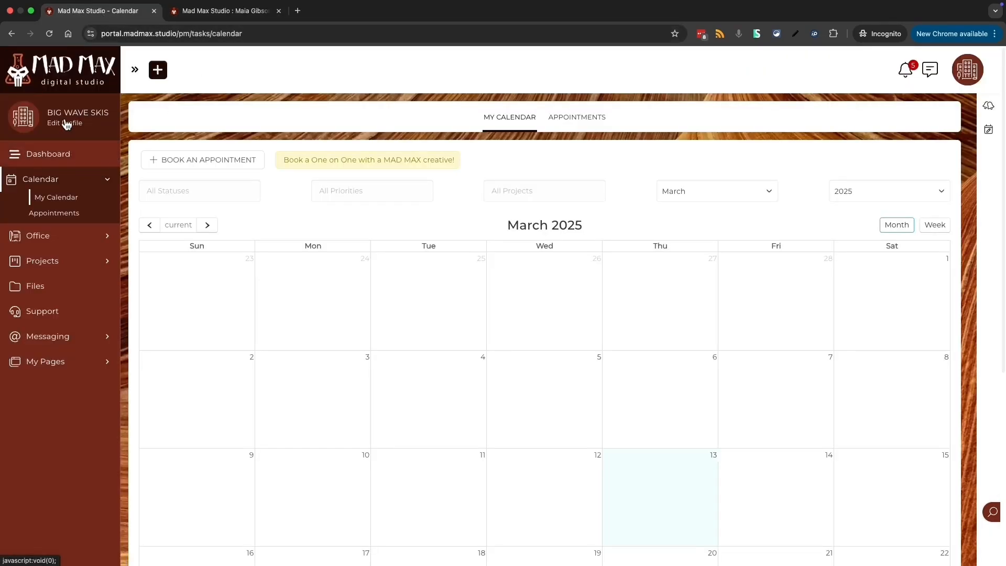
left_click(49, 34)
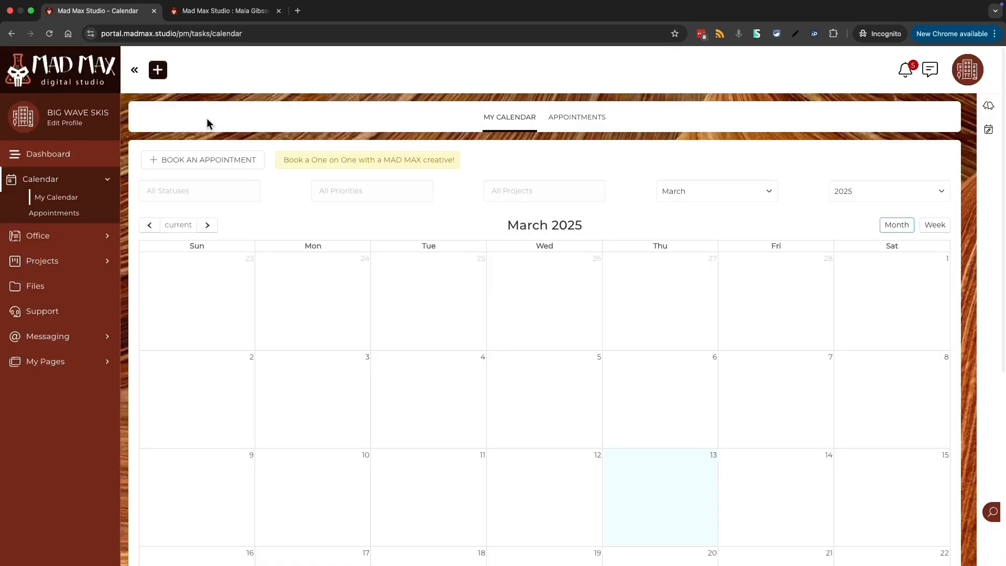
left_click(184, 17)
left_click(50, 35)
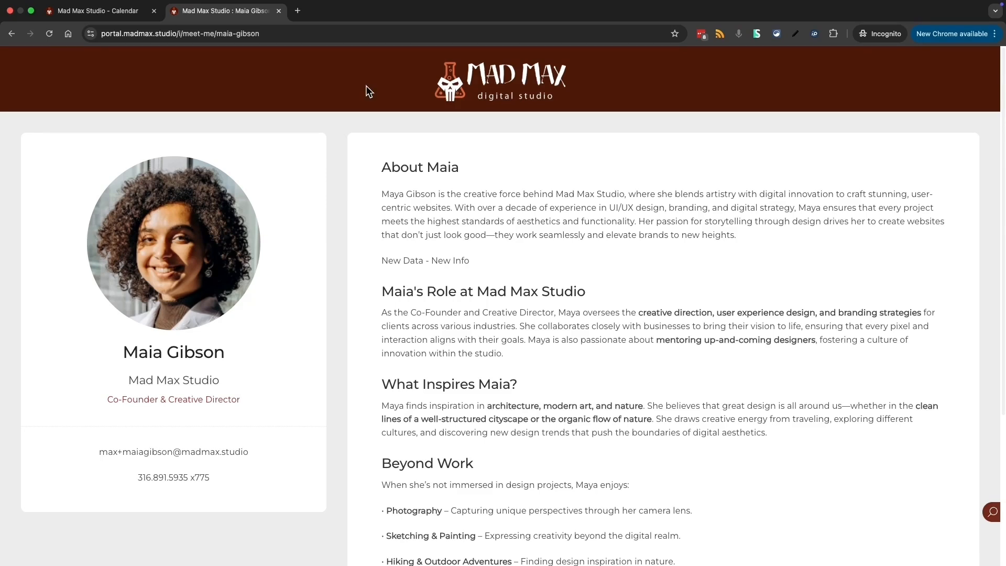
- Add a button block below the contact details in the profile template
key("ctrl+Left")
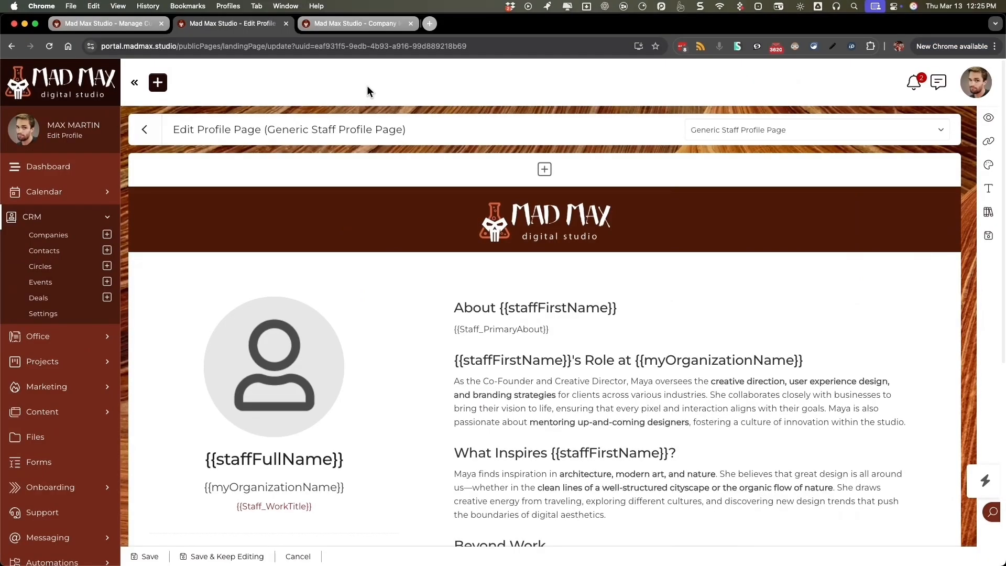
scroll(348, 304, "down", 1)
scroll(348, 304, "down", 5)
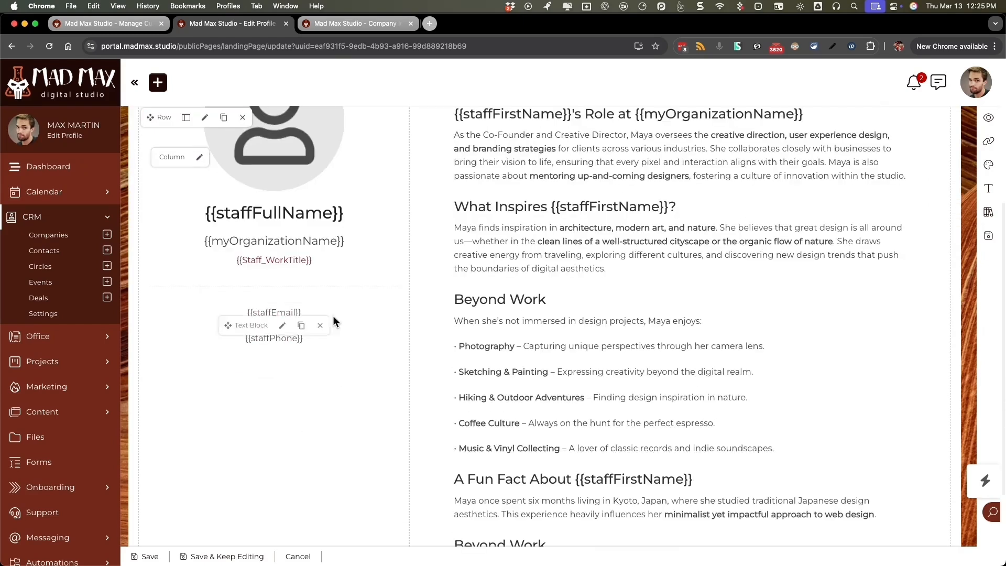
left_click(266, 399)
left_click(675, 162)
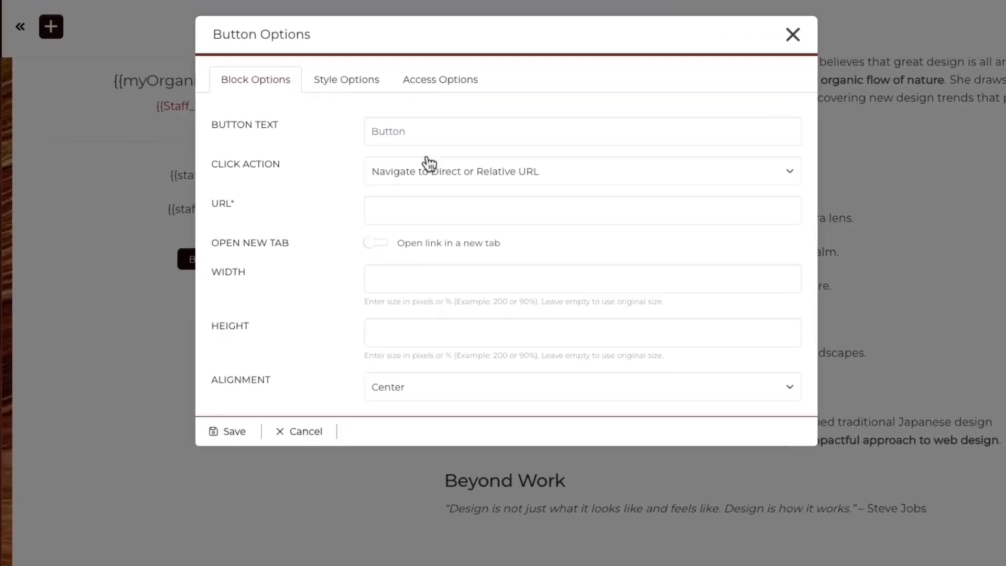
- Set the button's click action to open the coordinator's profile page
left_click(450, 192)
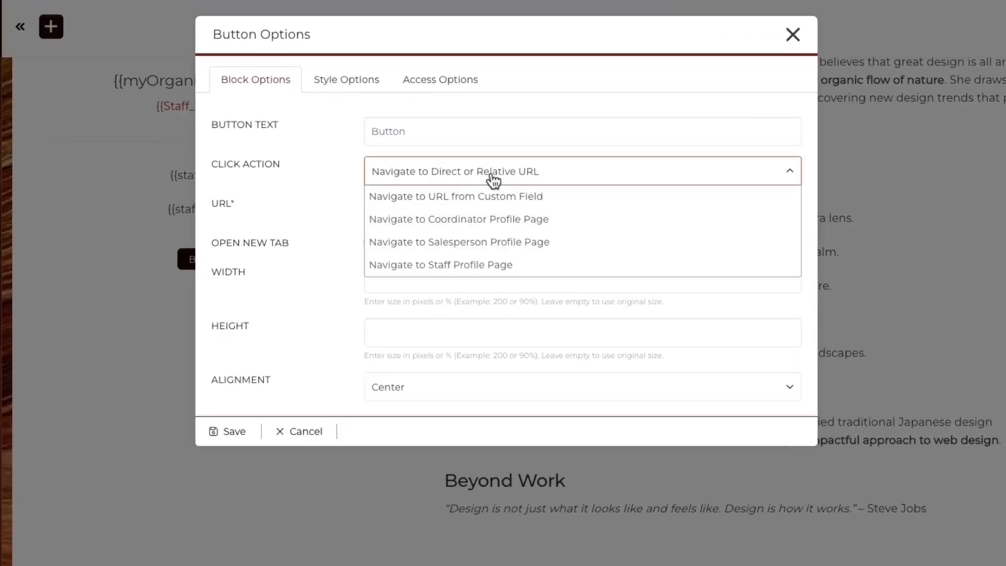
left_click(451, 196)
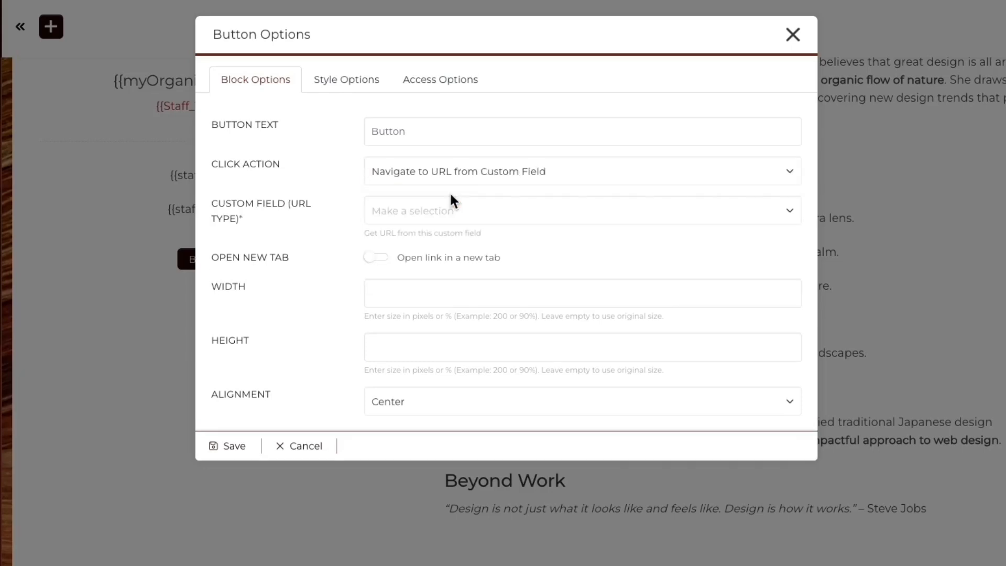
left_click(434, 214)
left_click(506, 186)
left_click(508, 181)
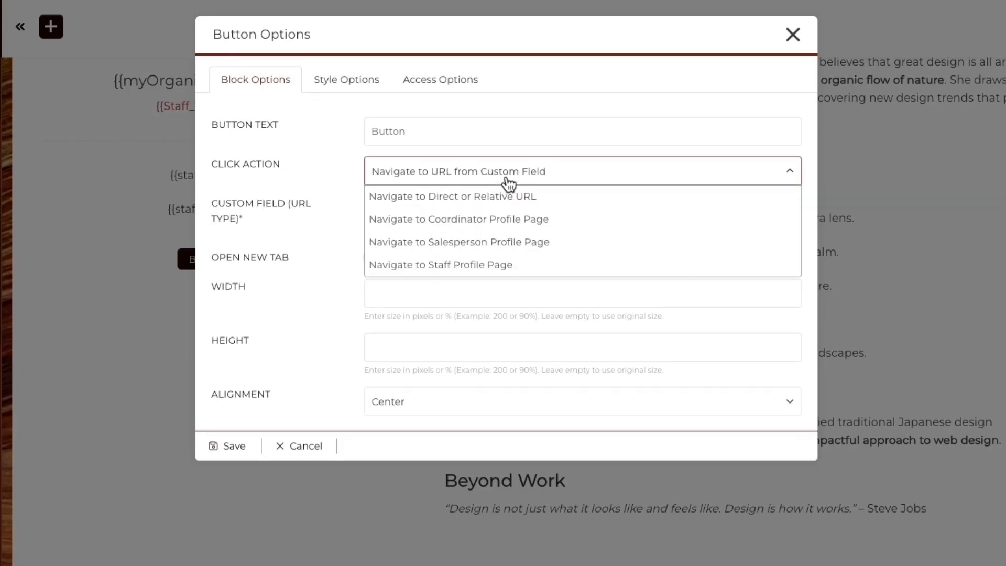
left_click(483, 219)
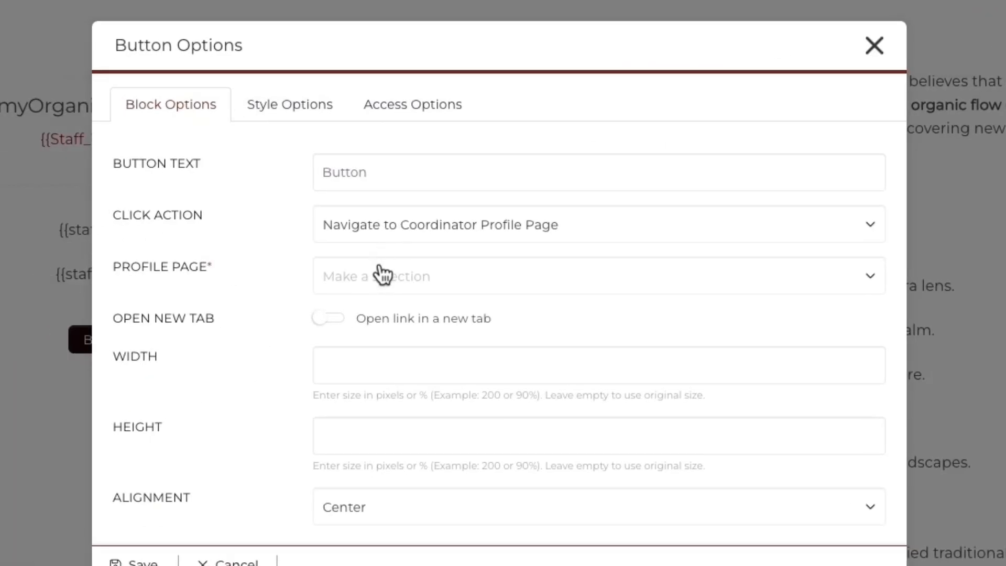
- Link the button to Generic Staff Profile Page, opening in a new tab, and save
left_click(59, 280)
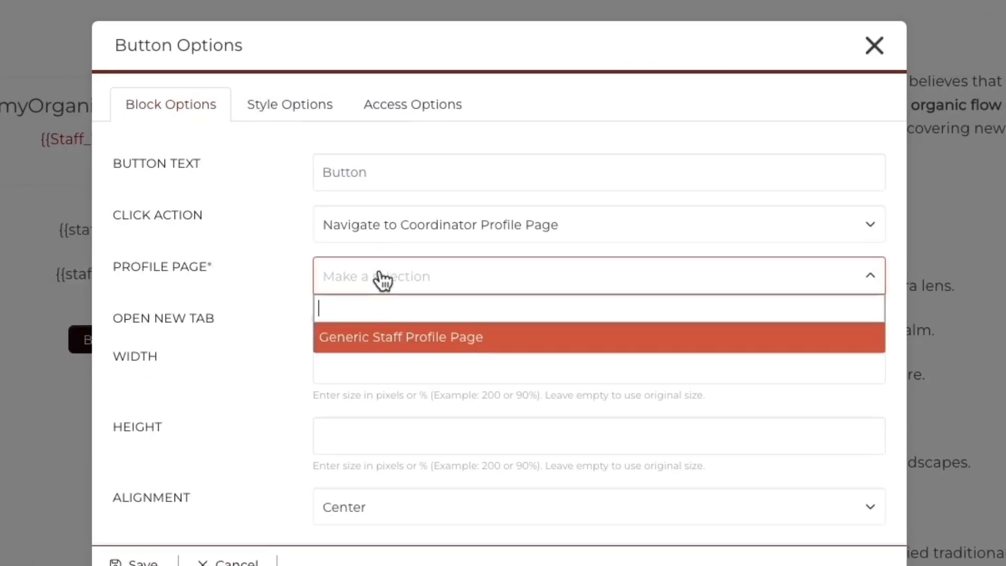
left_click(386, 340)
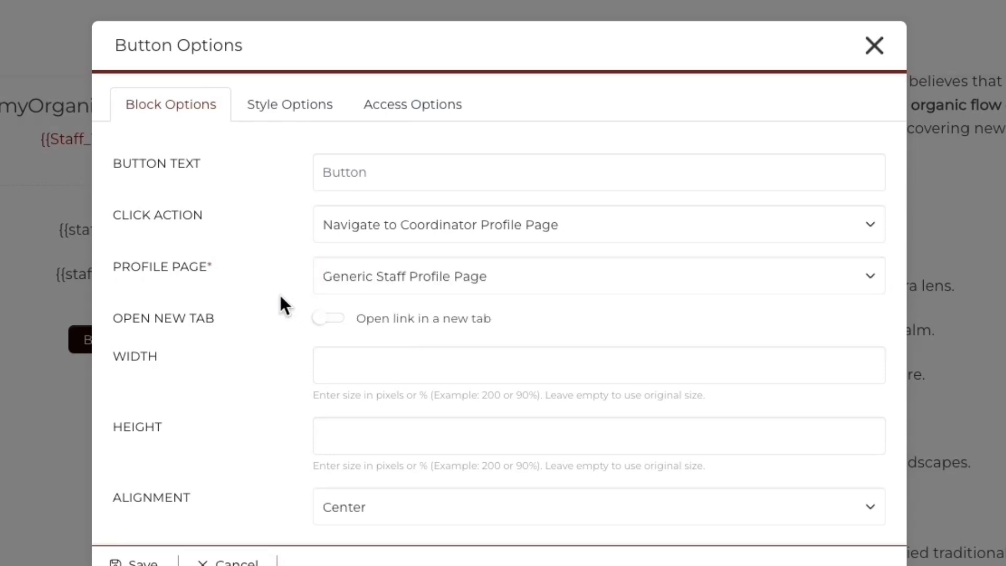
left_click(327, 319)
left_click(137, 561)
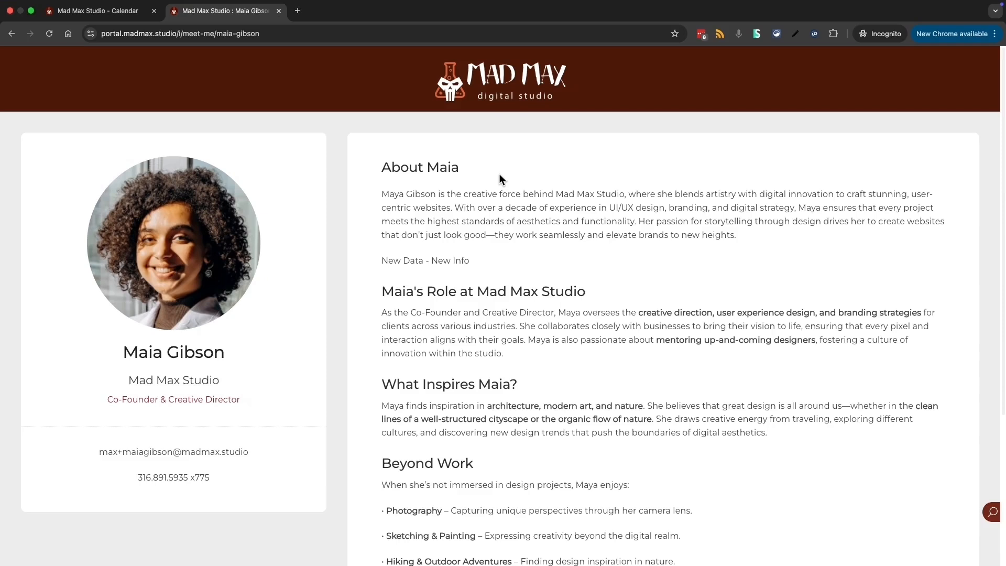
- Reload the live profile and confirm Your Coordinator opens the coordinator's profile in a new tab
key("super+r")
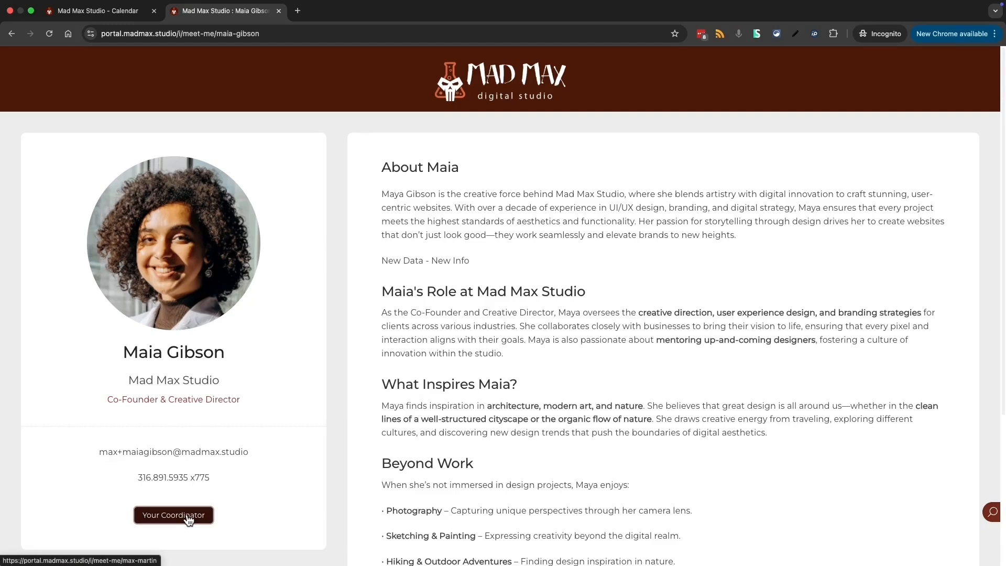
left_click(141, 17)
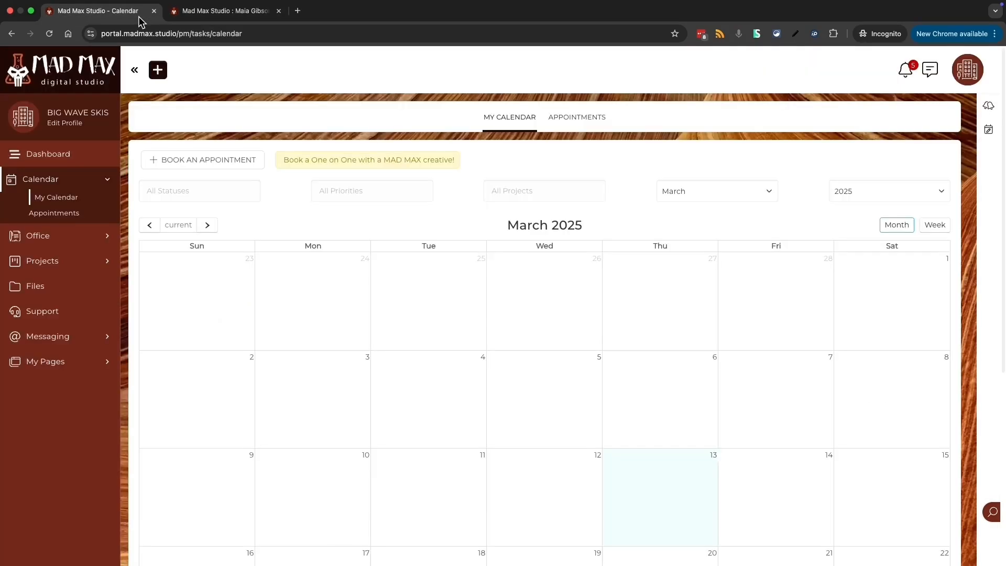
left_click(180, 19)
left_click(177, 514)
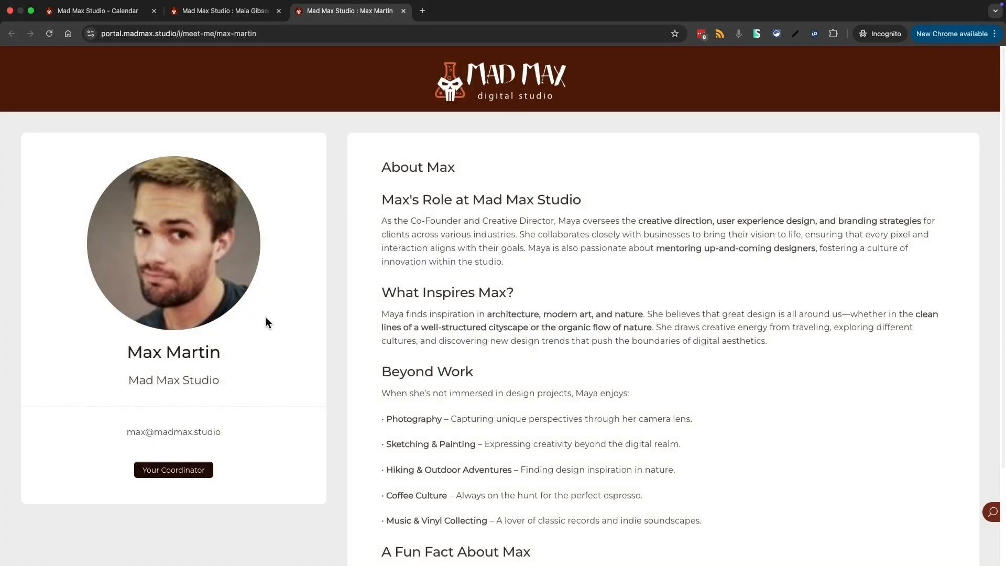
left_click(254, 16)
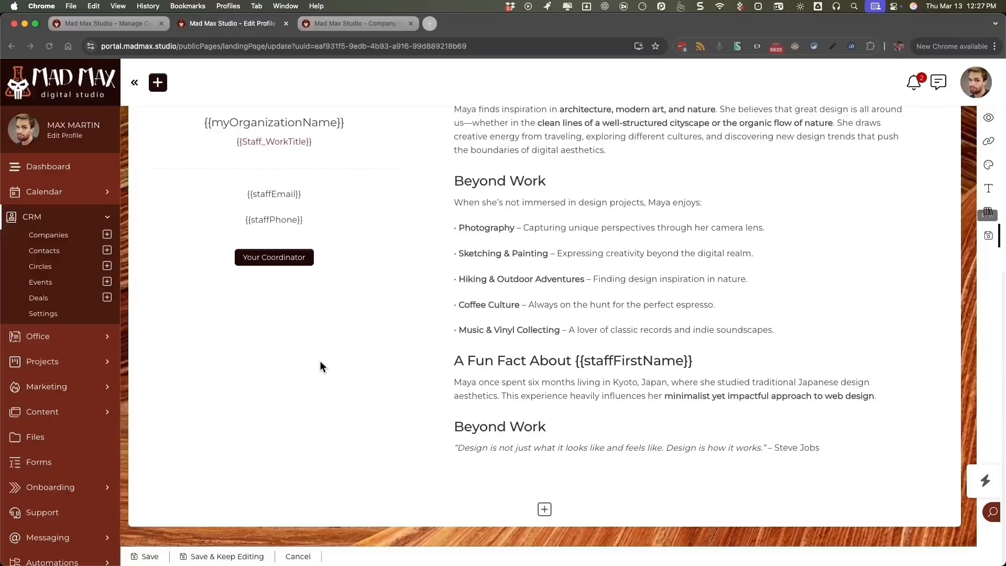
mouse_move(283, 261)
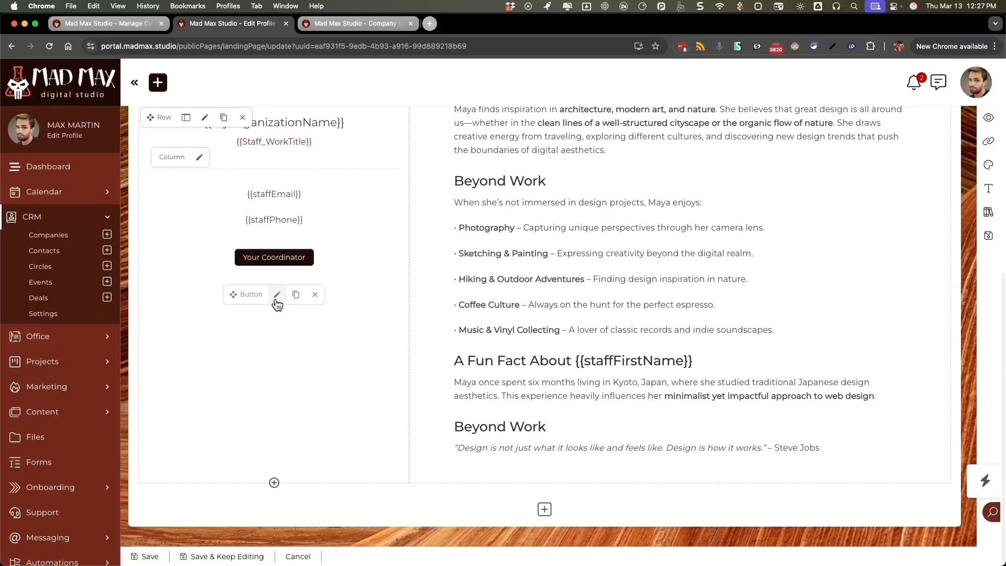
- Duplicate the Your Coordinator button and set its action to Navigate to Staff Profile Page
left_click(276, 298)
left_click(456, 192)
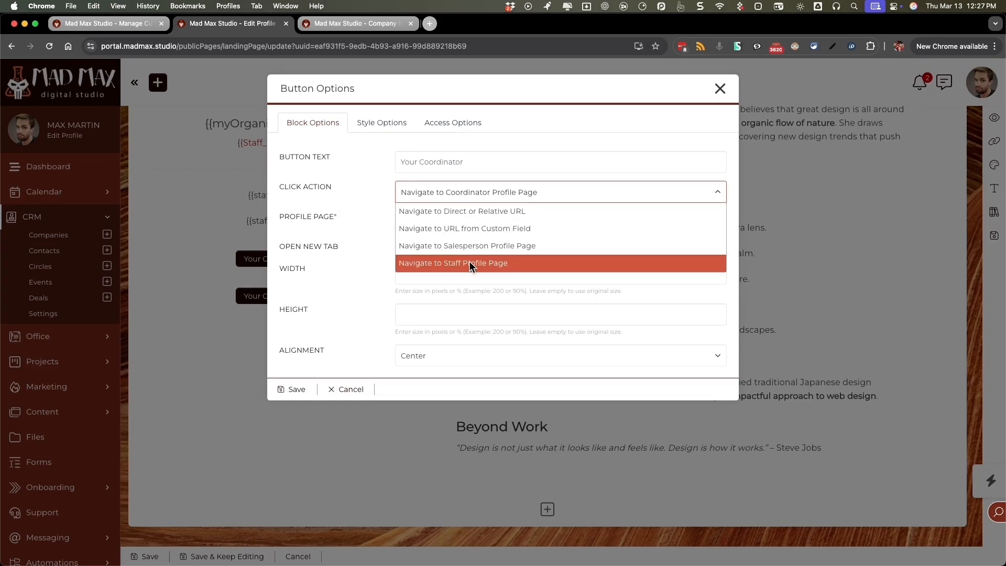
left_click(469, 264)
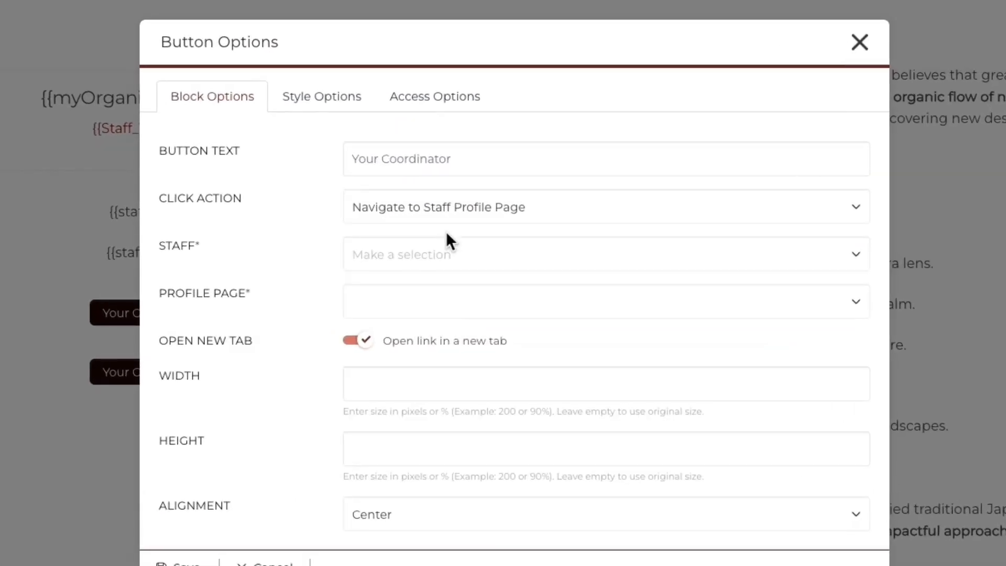
- Link the duplicate button to the Project Manager's Generic Staff Profile Page
left_click(433, 260)
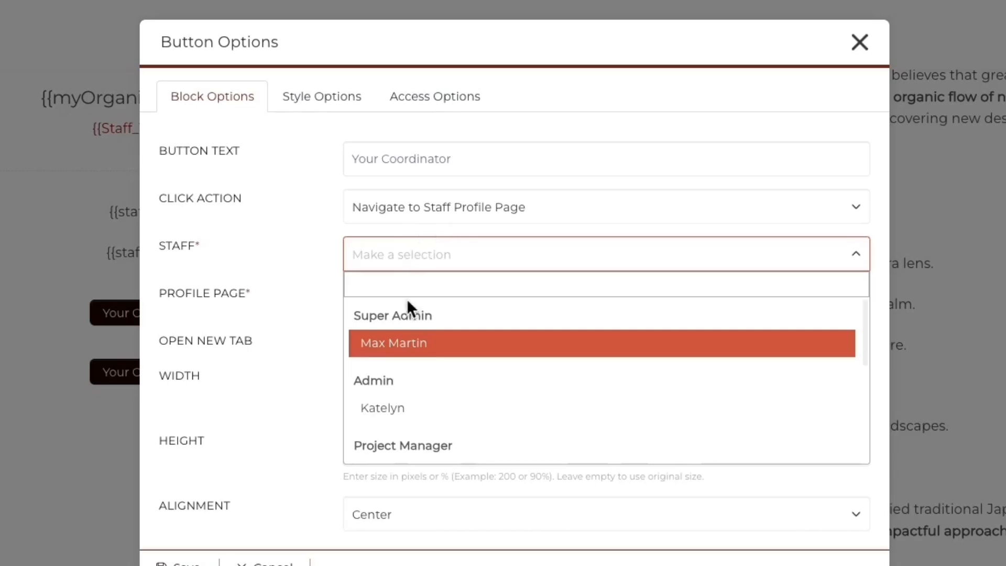
scroll(422, 421, "down", 5)
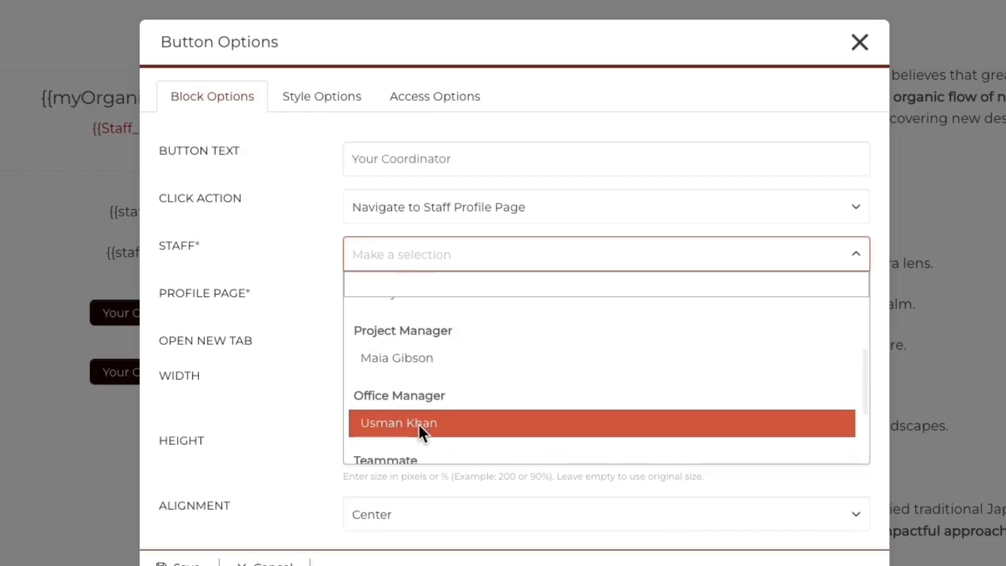
left_click(422, 401)
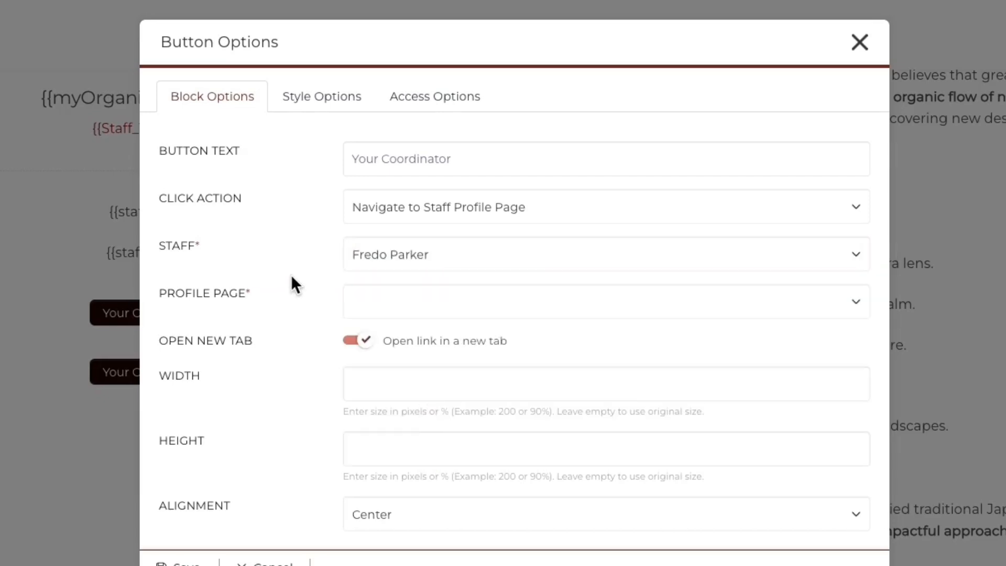
left_click(367, 309)
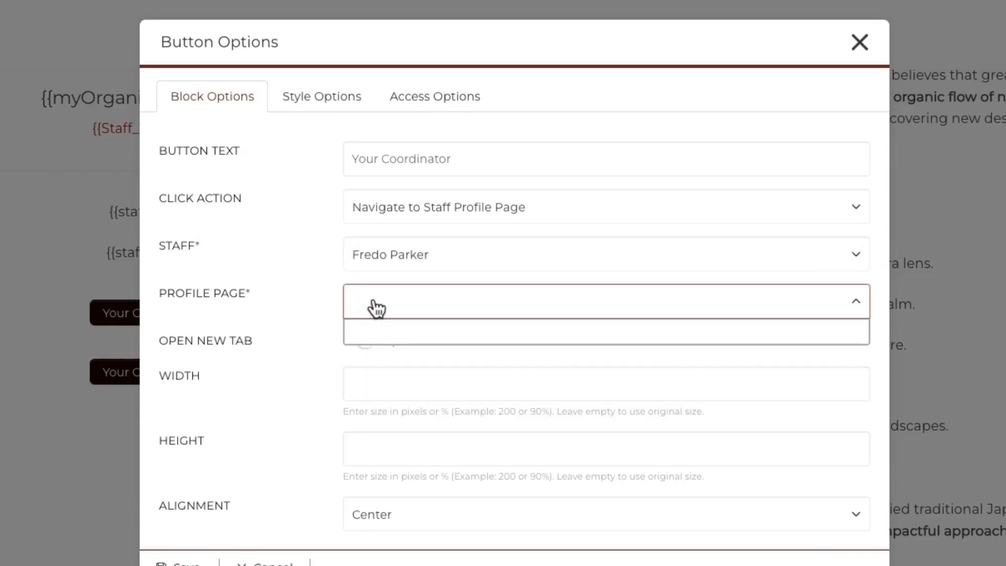
left_click(378, 263)
scroll(403, 350, "down", 3)
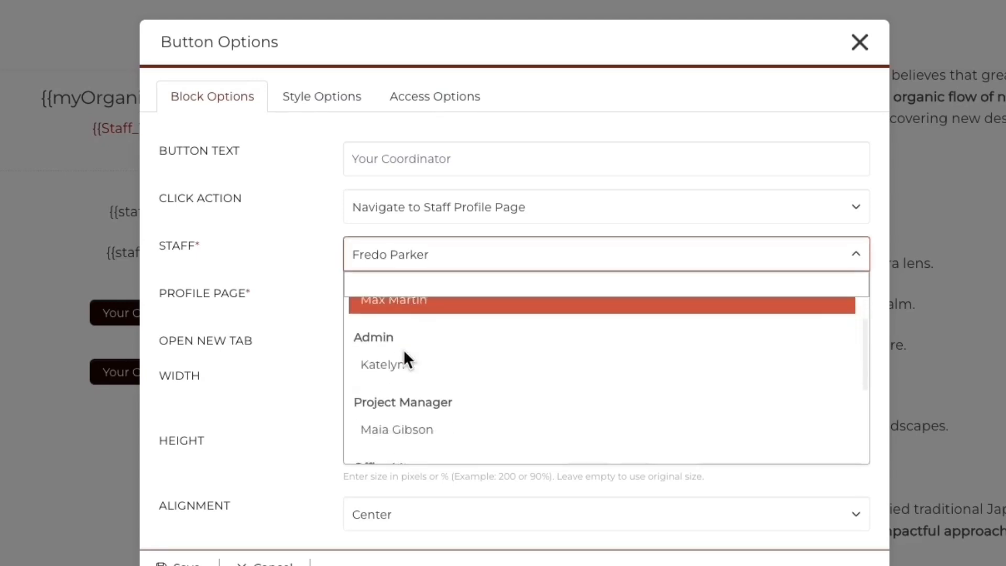
left_click(406, 397)
left_click(417, 314)
left_click(418, 314)
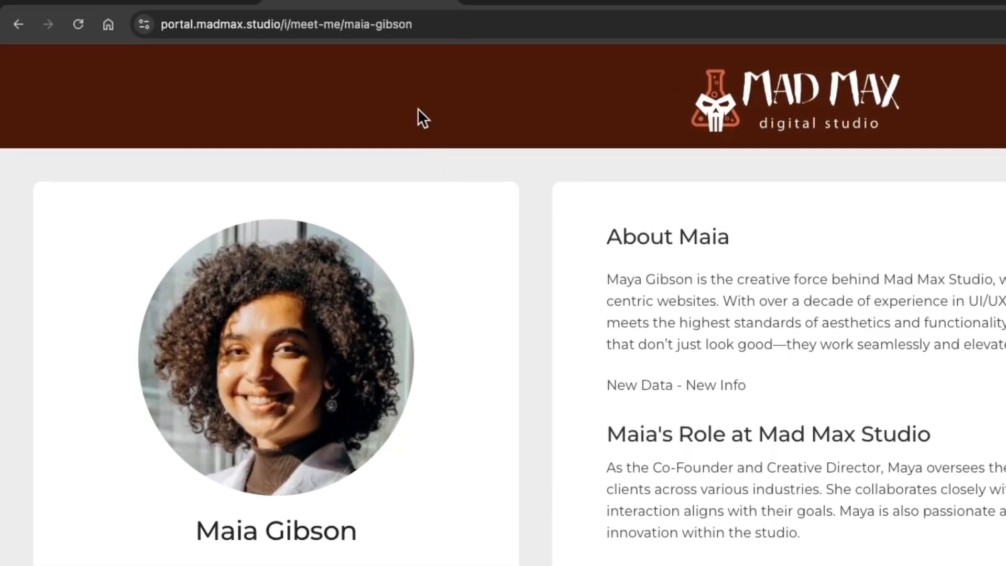
- Relabel the duplicated template button 'Book Meeting Room' and save it, then return to the live profile
left_click(277, 8)
left_click_drag(346, 23, 412, 23)
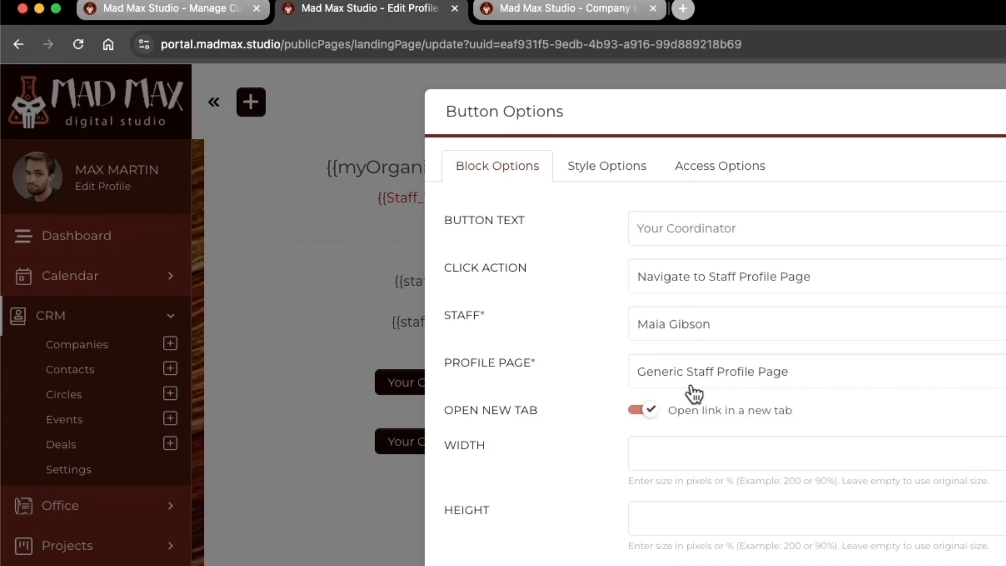
triple_click(655, 228)
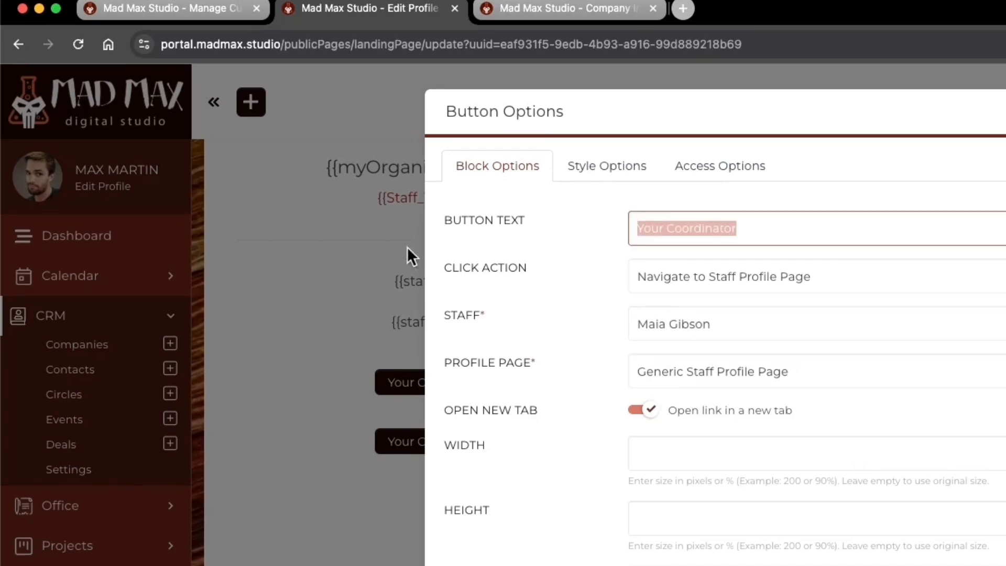
type("Book Meeting Room")
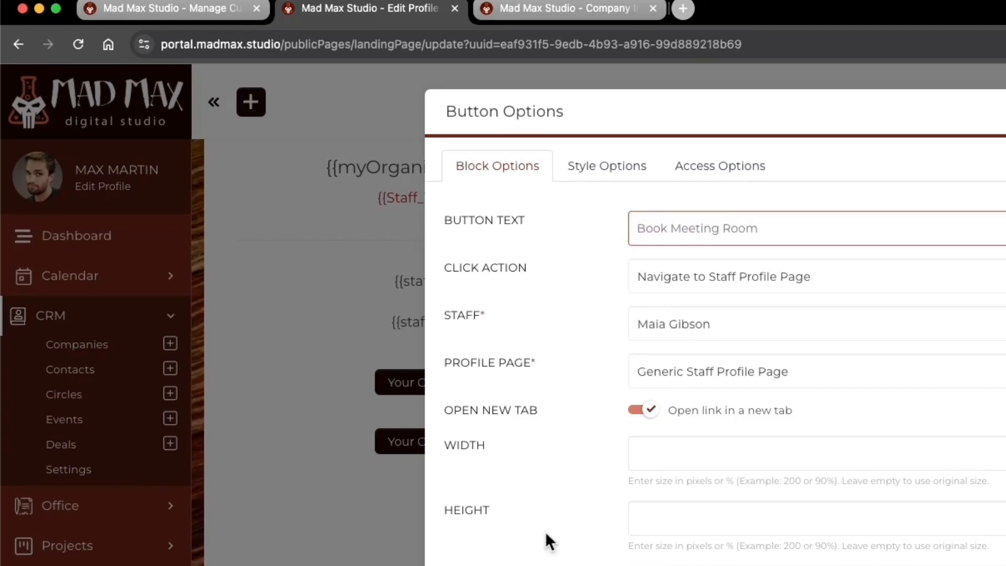
key("Return")
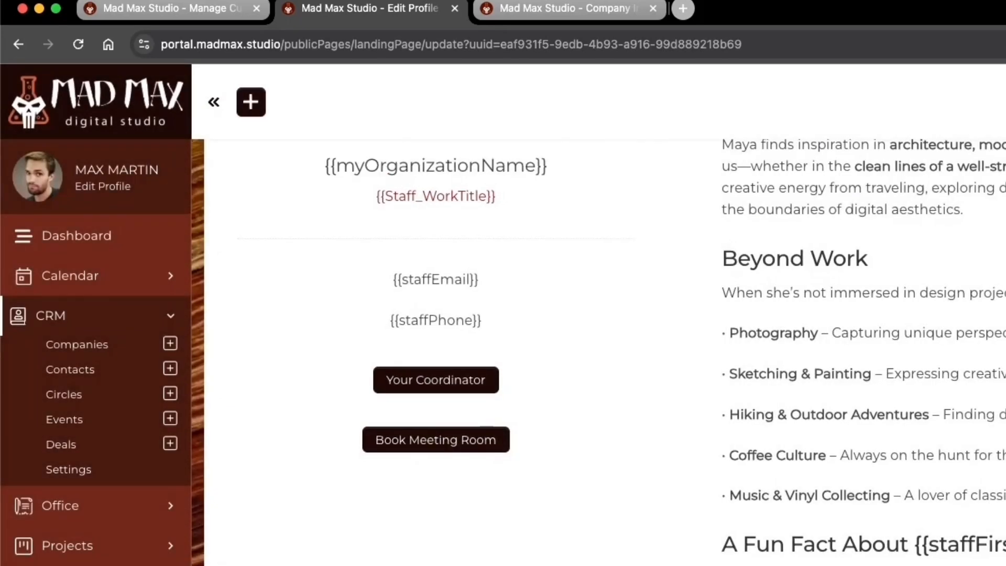
key("ctrl+Right")
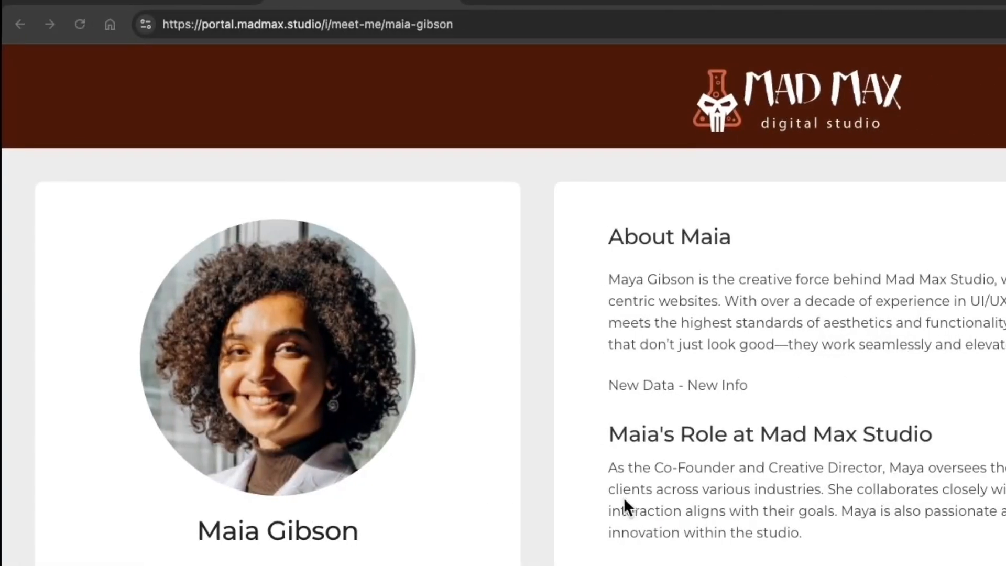
- Reload the live staff profile and test the Book Meeting Room link below the About text
key("Return")
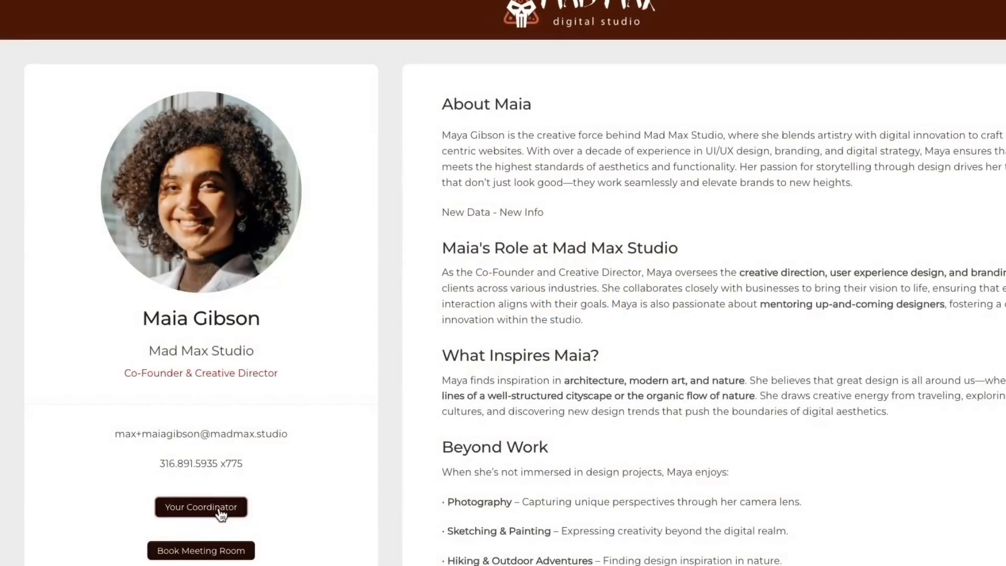
scroll(262, 513, "down", 1)
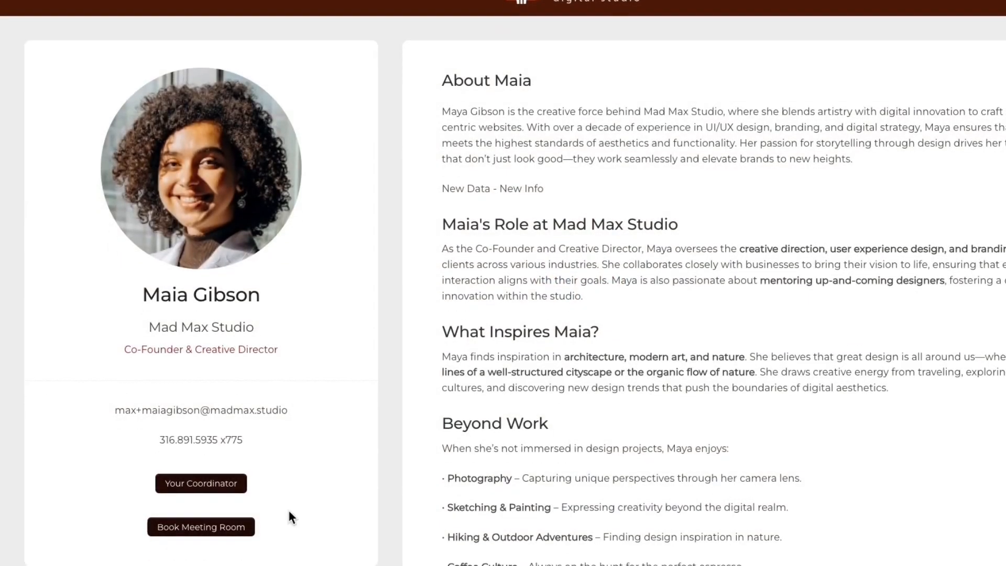
left_click(203, 526)
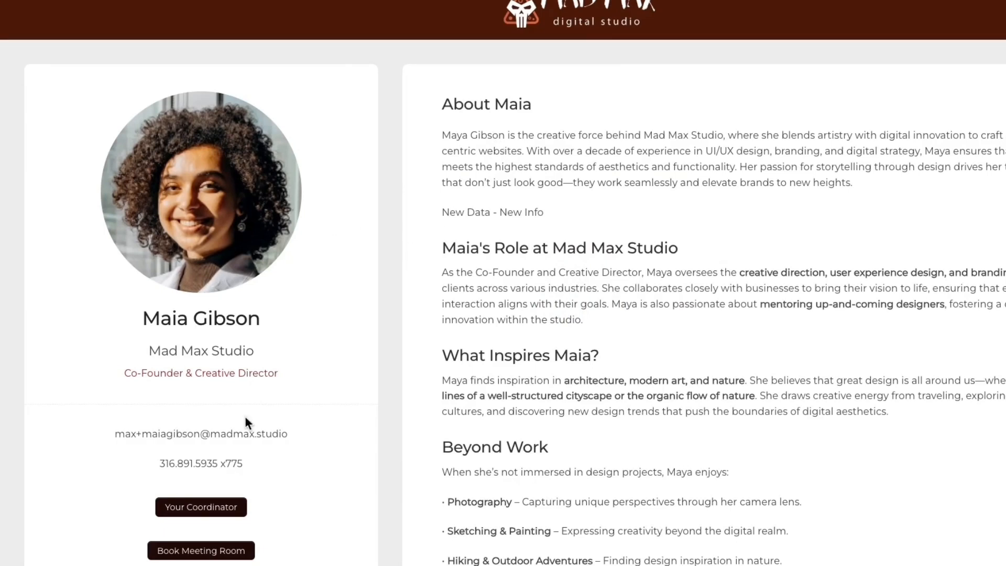
scroll(220, 471, "down", 1)
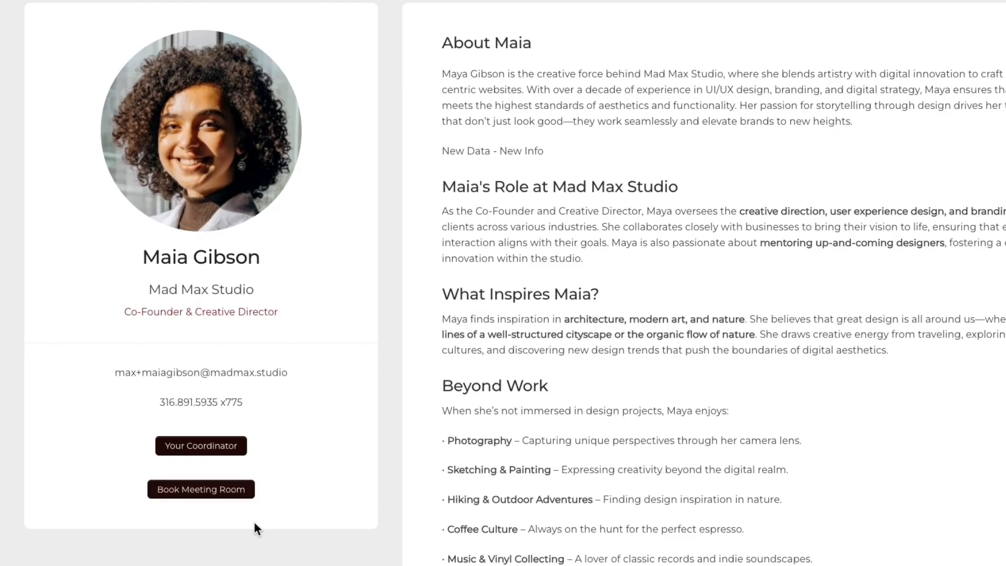
scroll(252, 519, "up", 2)
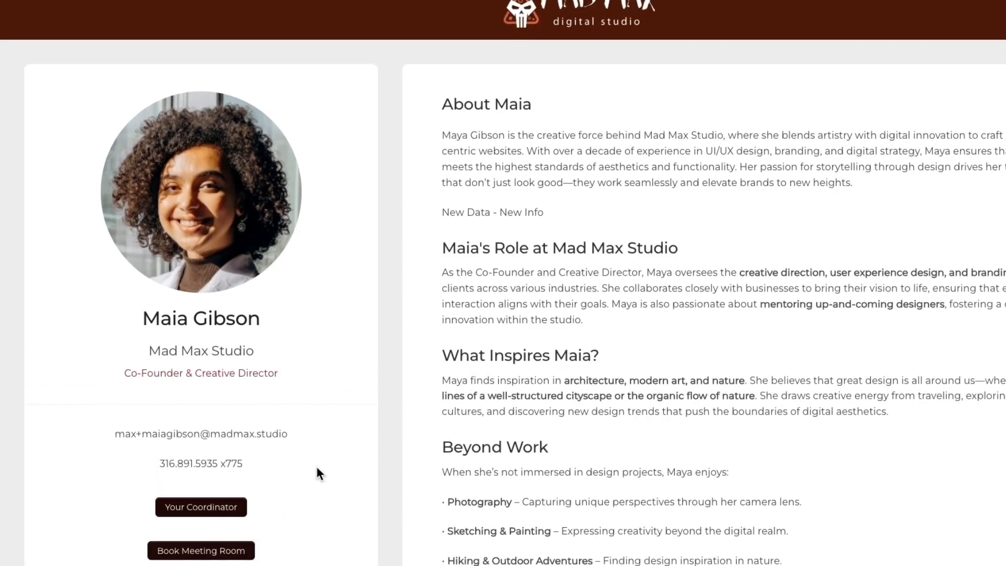